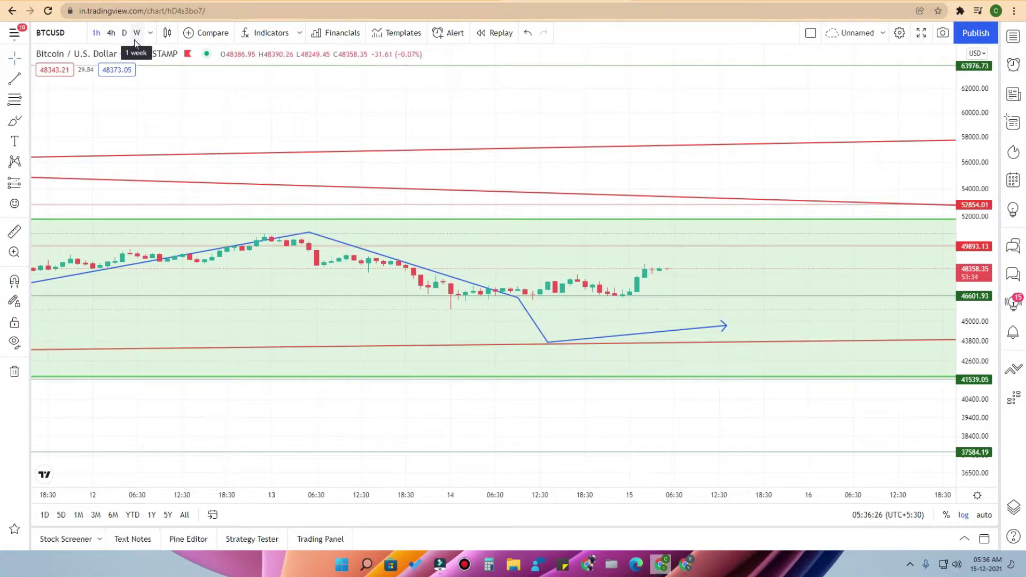
- Switch the BTCUSD chart to the 4-hour interval
click(111, 33)
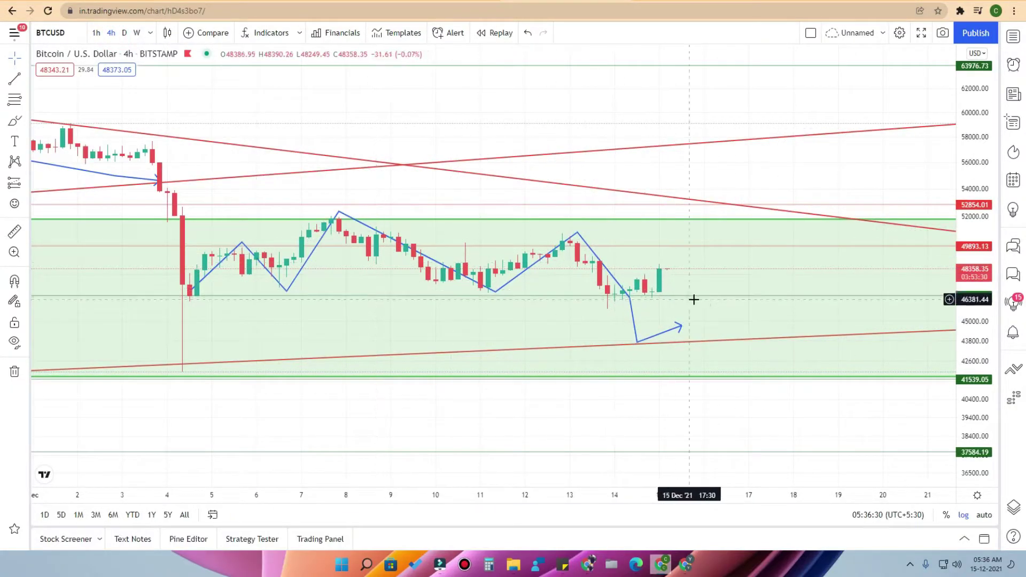
- Try the Bars chart style on the BTCUSD chart and return it to Candles
click(167, 33)
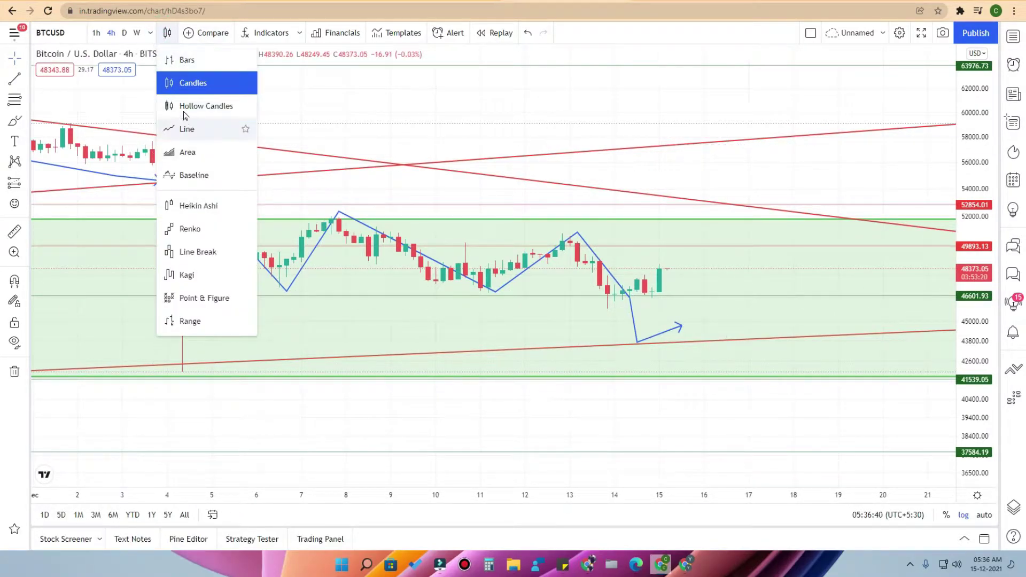
click(182, 60)
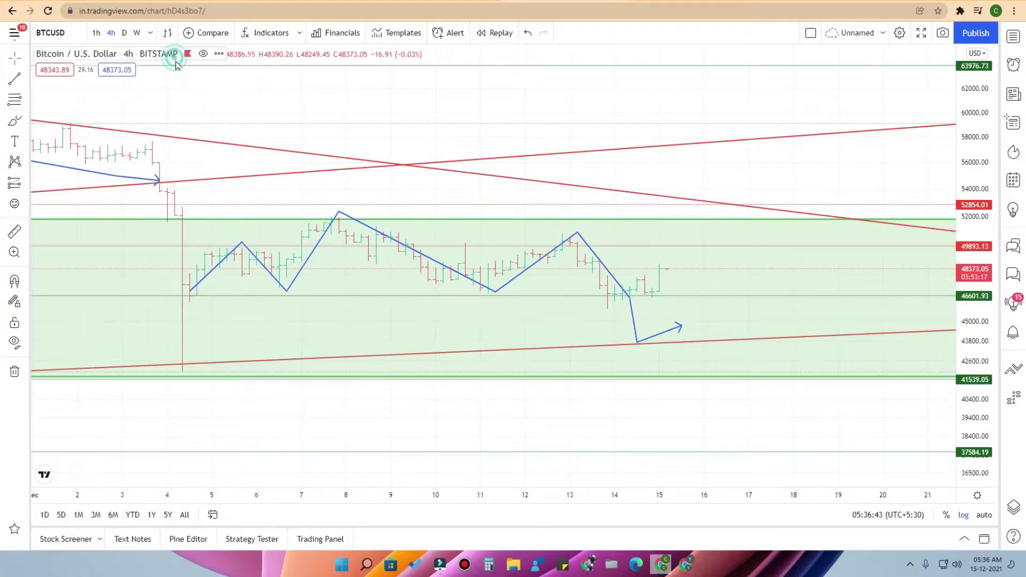
click(167, 34)
click(178, 82)
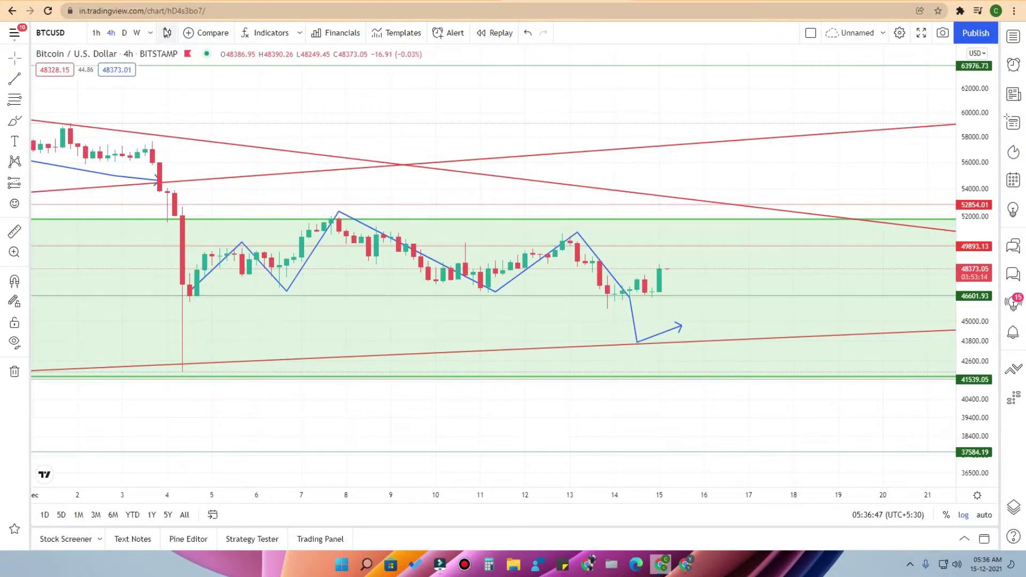
click(167, 33)
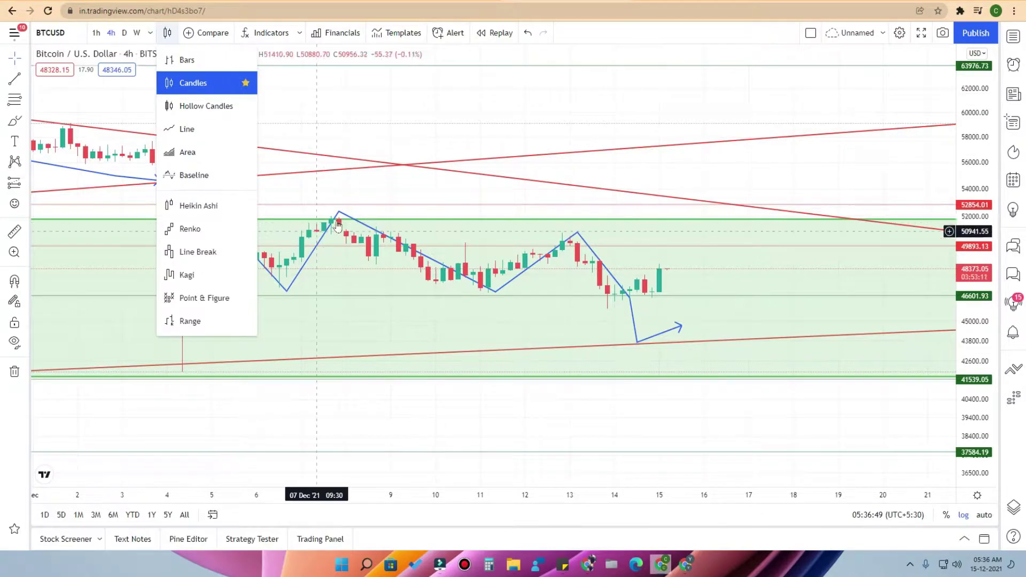
click(380, 383)
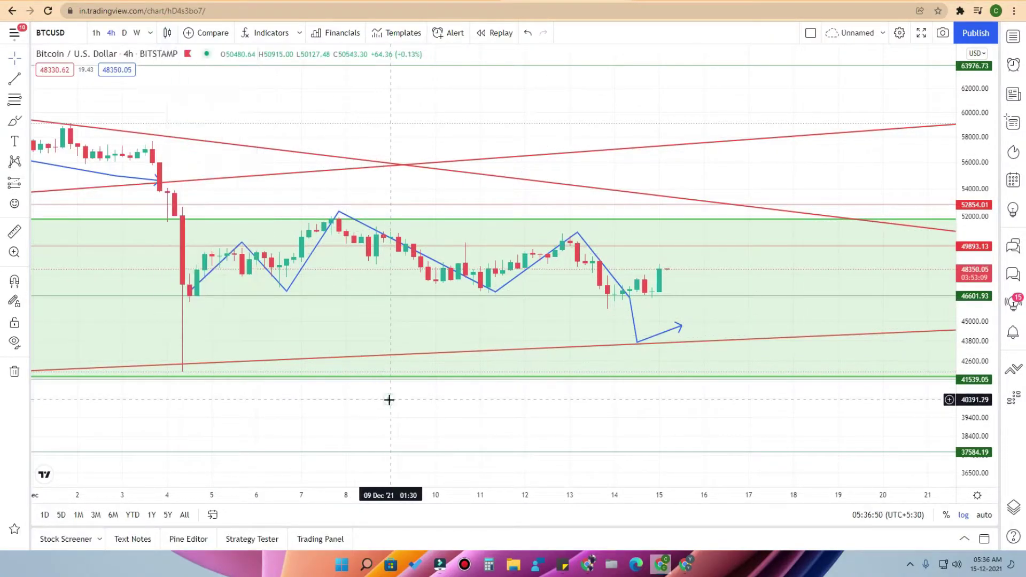
- Look at the symbols offered for comparison and at the list of favorite indicators, leaving the chart without additions
click(227, 35)
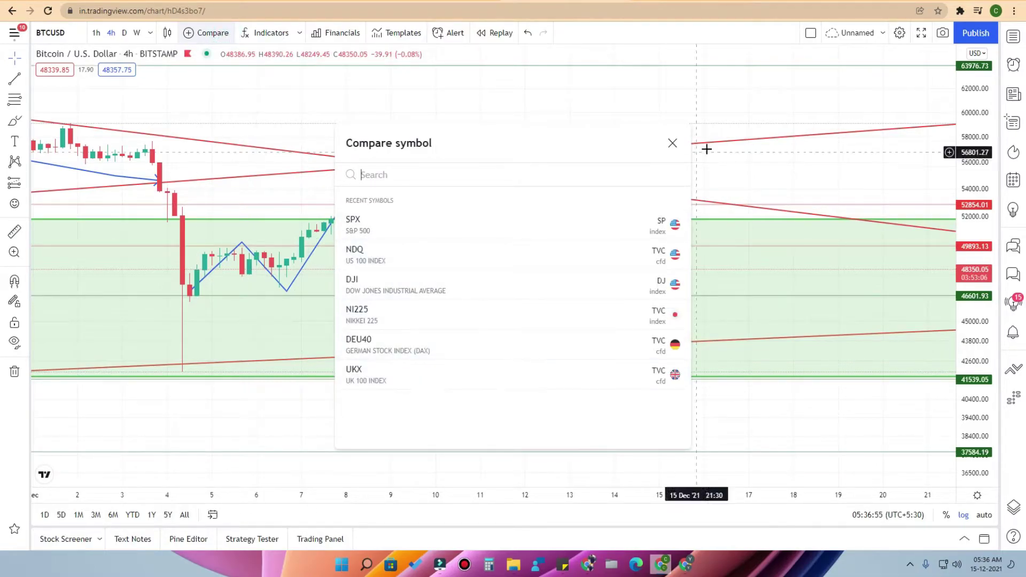
click(672, 144)
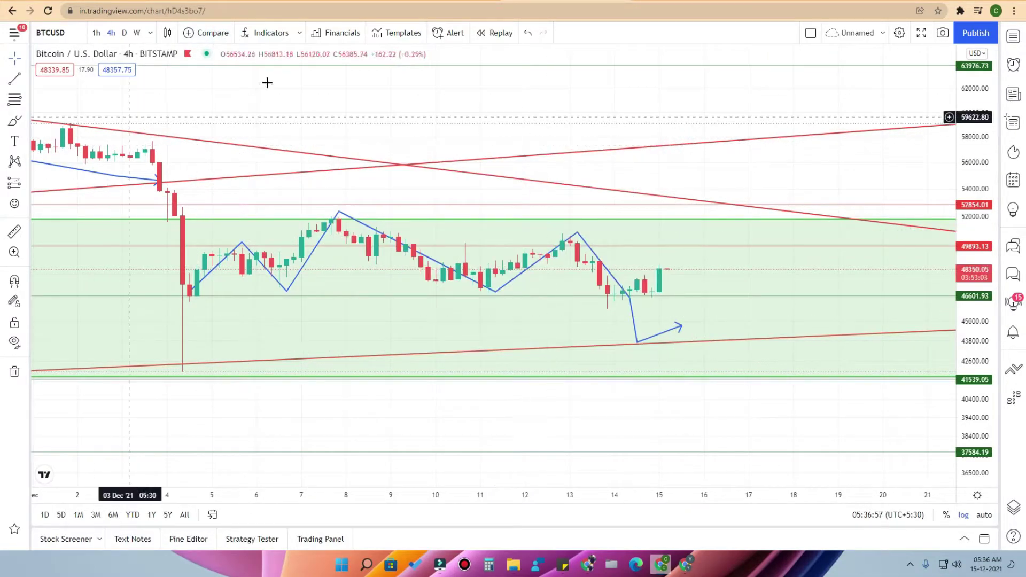
click(300, 33)
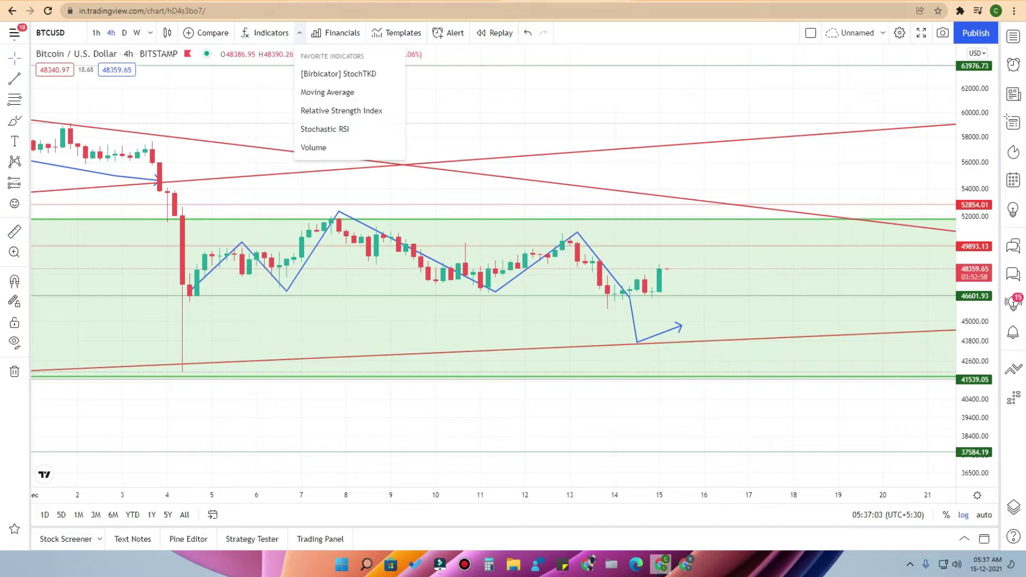
click(299, 35)
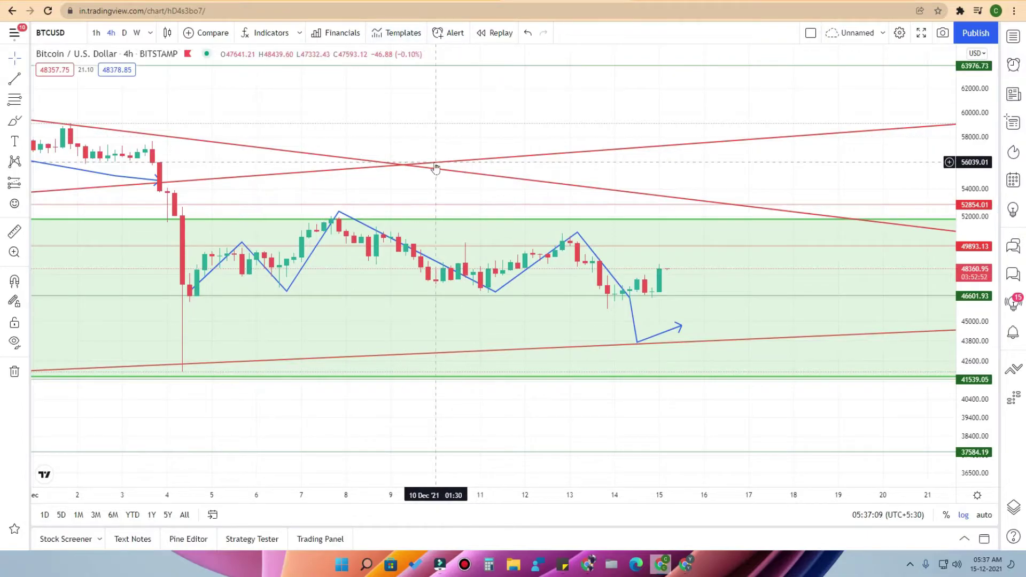
- Open the Red list watchlist and review its symbols along with the key stats, performance and technicals for BTCUSD
click(1014, 36)
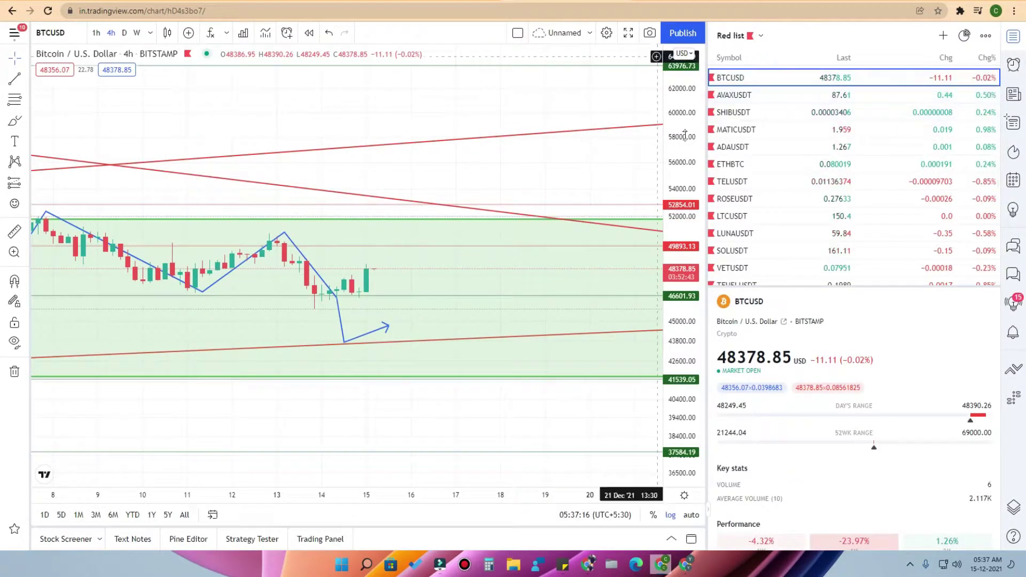
scroll(804, 214, down, 3)
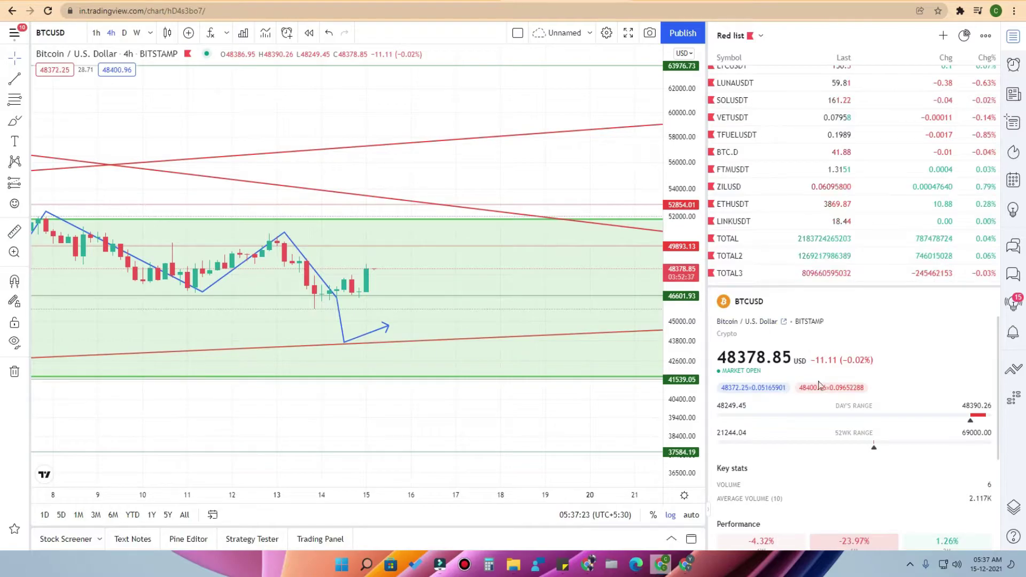
scroll(801, 417, down, 3)
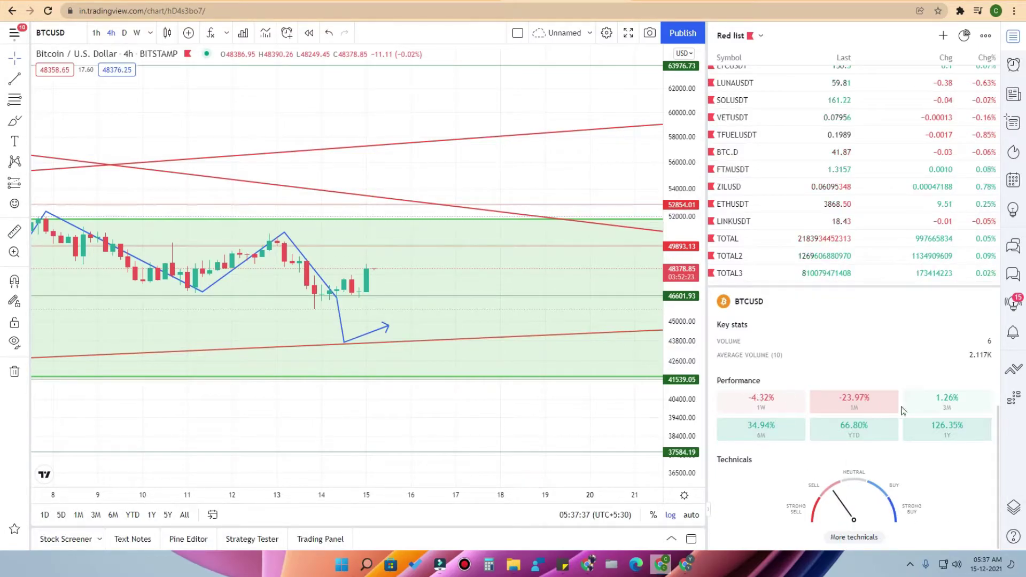
scroll(922, 429, up, 3)
scroll(855, 176, up, 3)
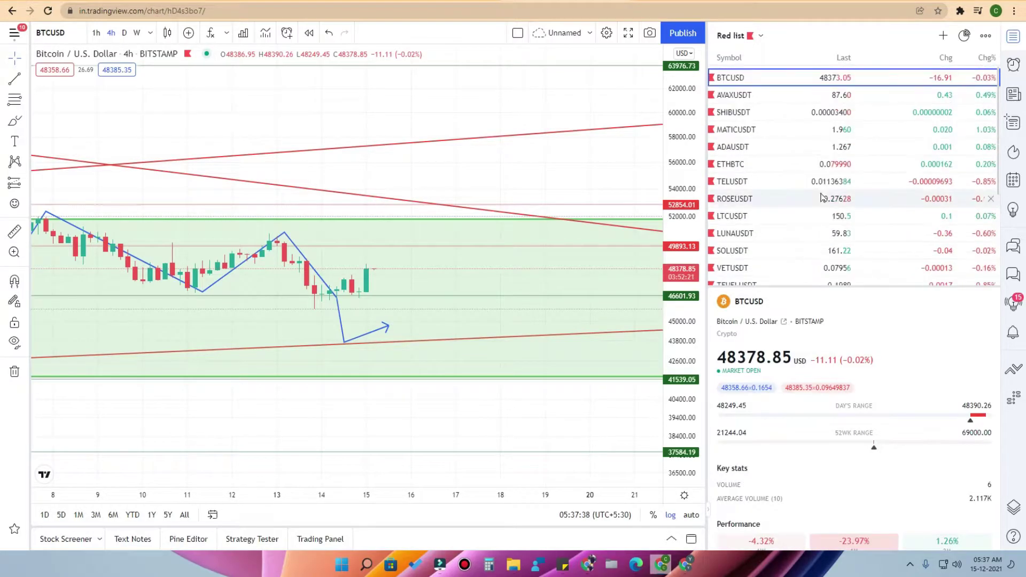
- Look at adding a symbol and try to open another watchlist option, dismiss both dialogs, and close the watchlist
click(944, 36)
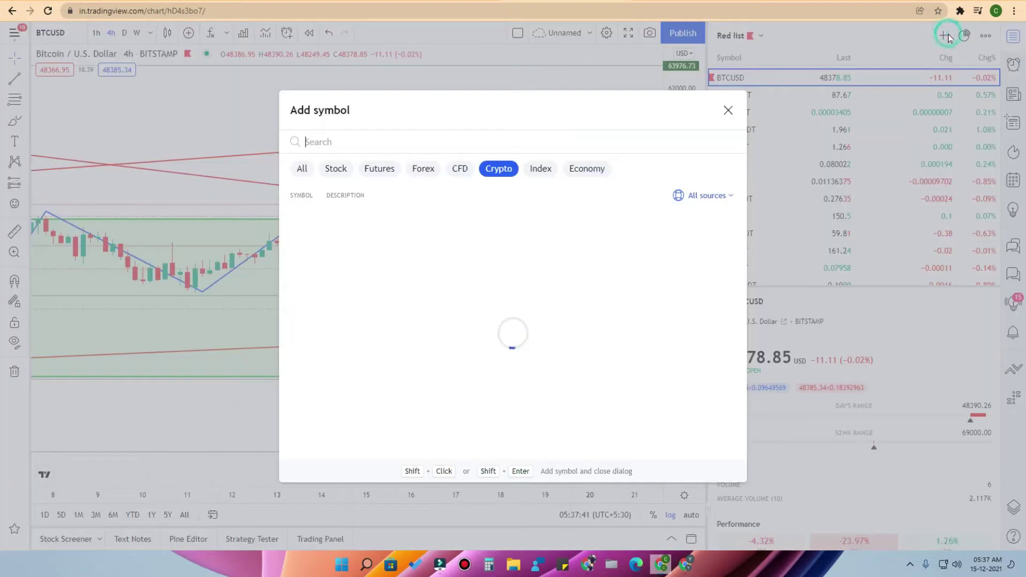
click(735, 110)
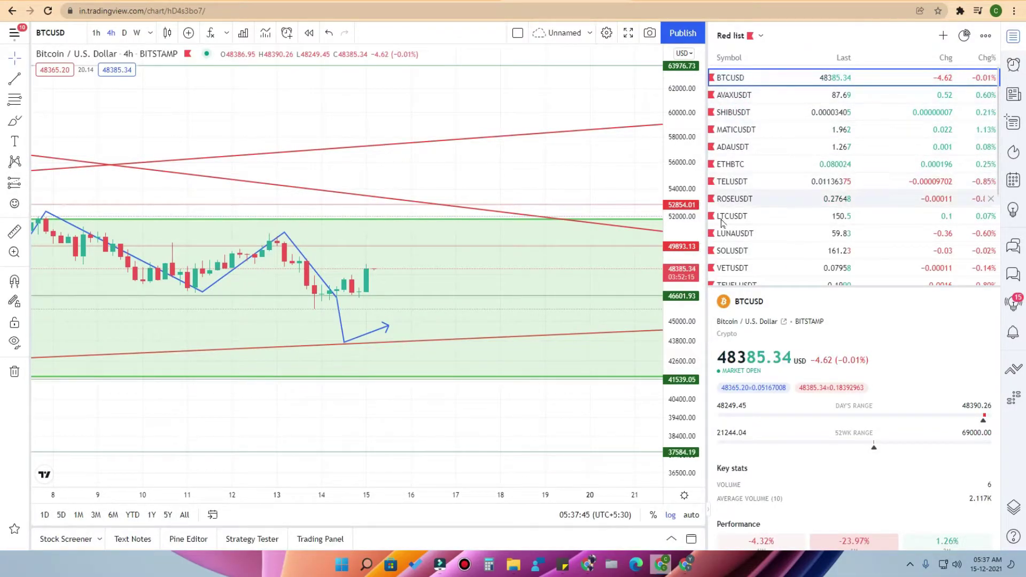
click(761, 36)
click(754, 58)
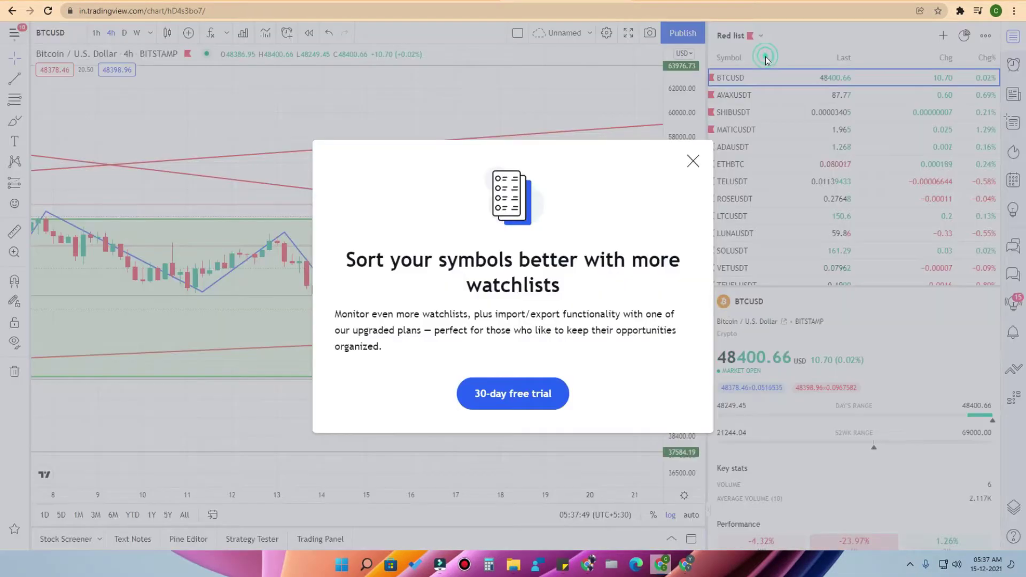
click(692, 162)
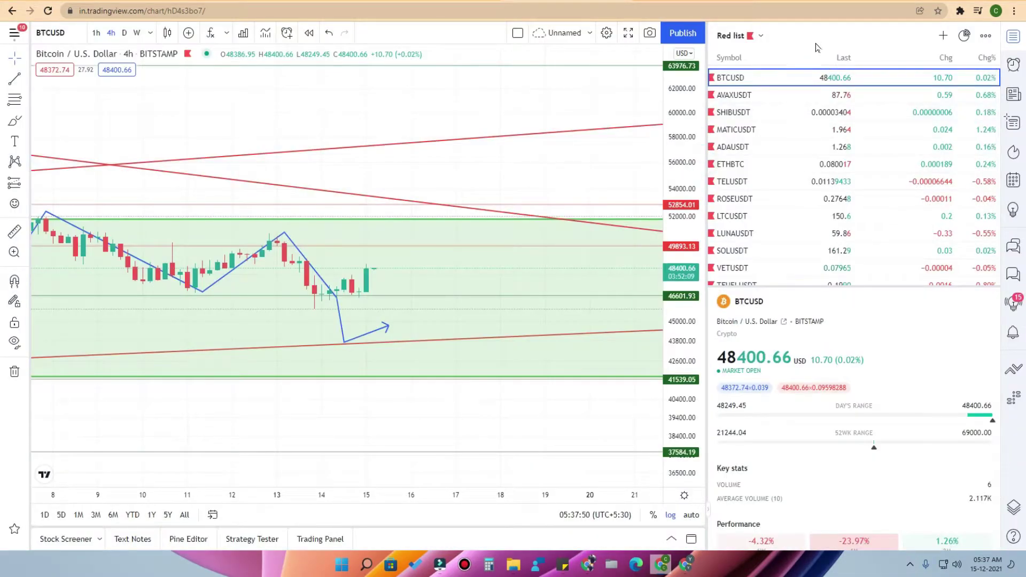
click(1015, 36)
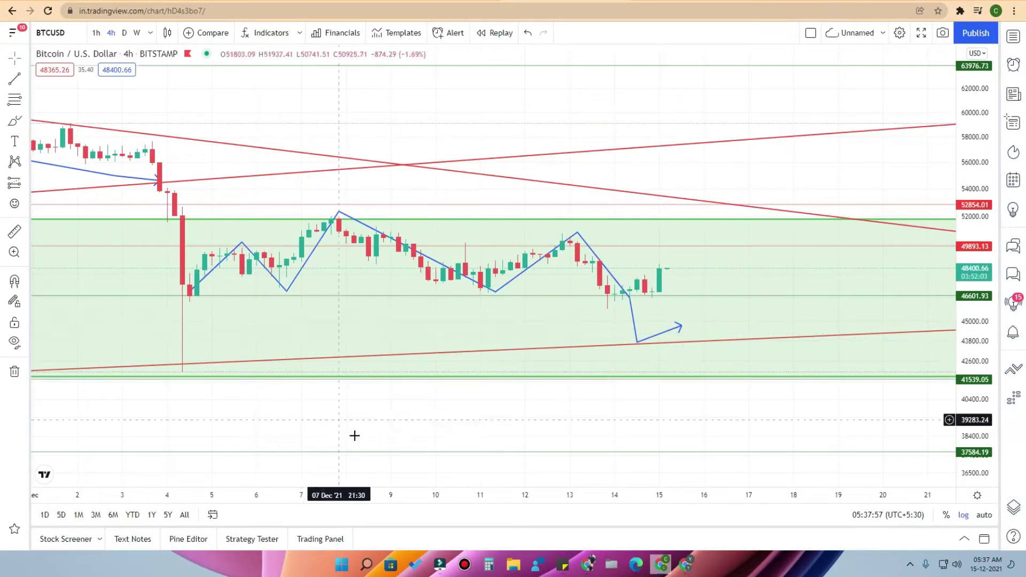
- Look at the available cursor types with the whole green support zone in view on the chart
scroll(426, 428, down, 3)
drag(431, 423, 491, 453)
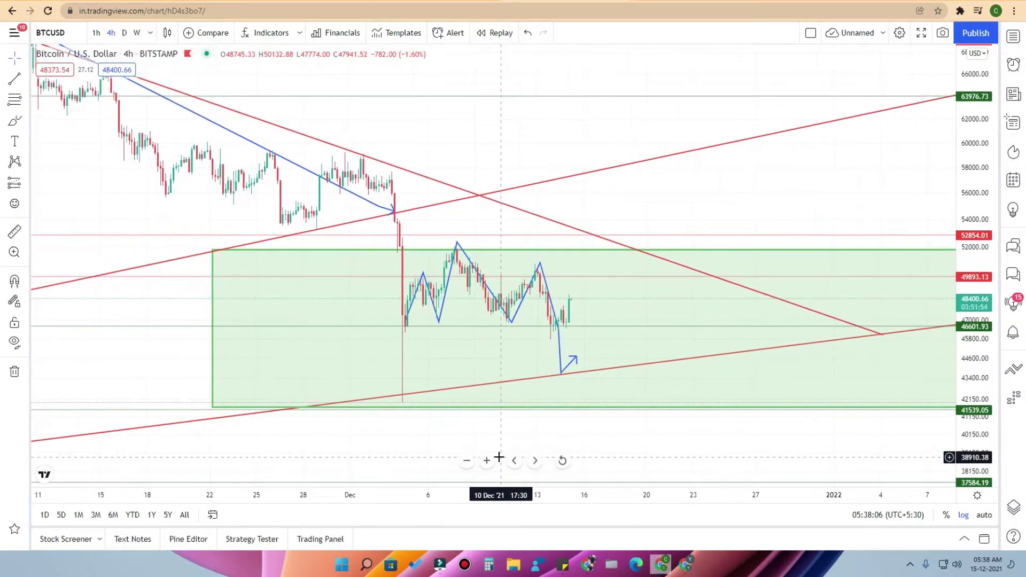
click(27, 59)
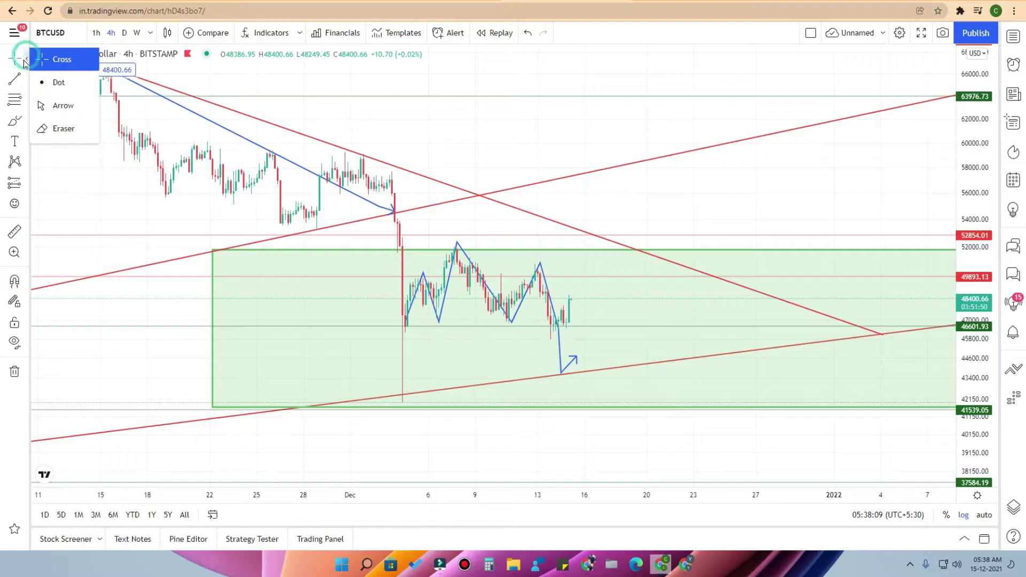
click(8, 63)
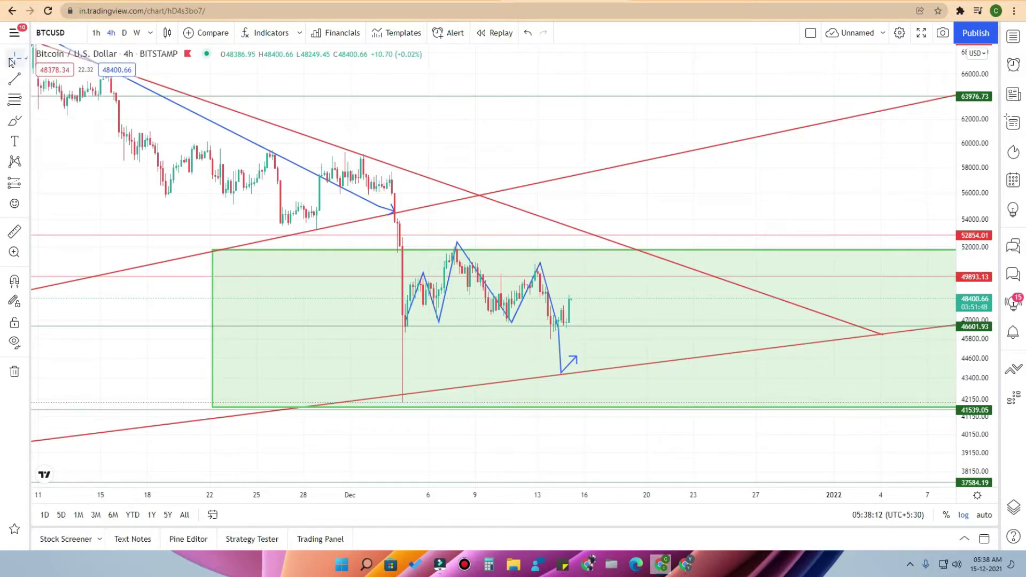
- Examine the wider BTCUSD price history back to July 2021, with its long trend lines and support zone, by rescaling the time and price axes
mouse_move(717, 190)
mouse_down()
mouse_move(929, 239)
mouse_move(883, 181)
mouse_up()
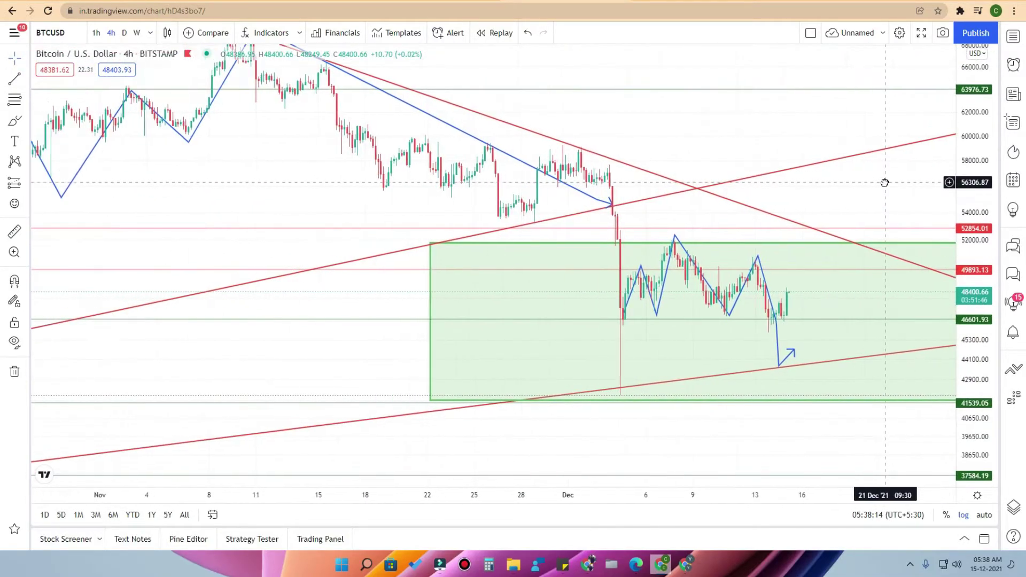
drag(293, 325, 158, 302)
drag(822, 495, 881, 496)
drag(980, 230, 966, 377)
double_click(967, 377)
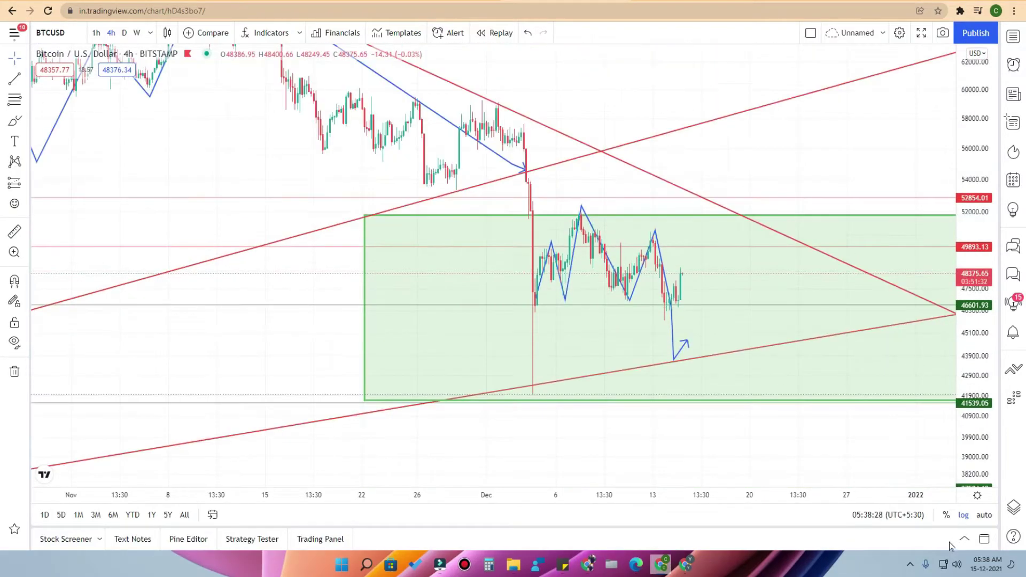
scroll(703, 299, down, 5)
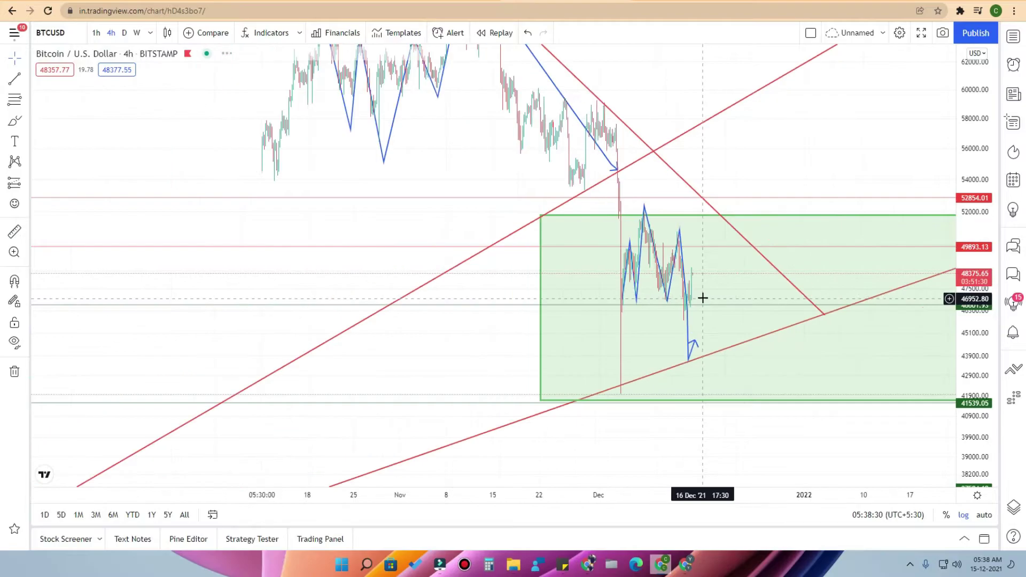
double_click(972, 154)
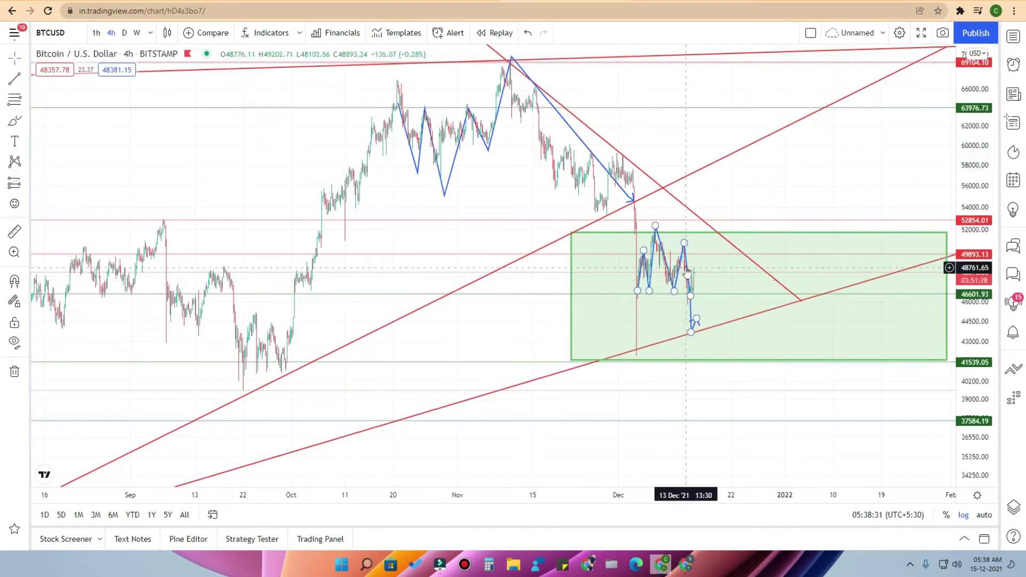
scroll(694, 248, down, 3)
scroll(732, 251, up, 3)
scroll(732, 251, down, 3)
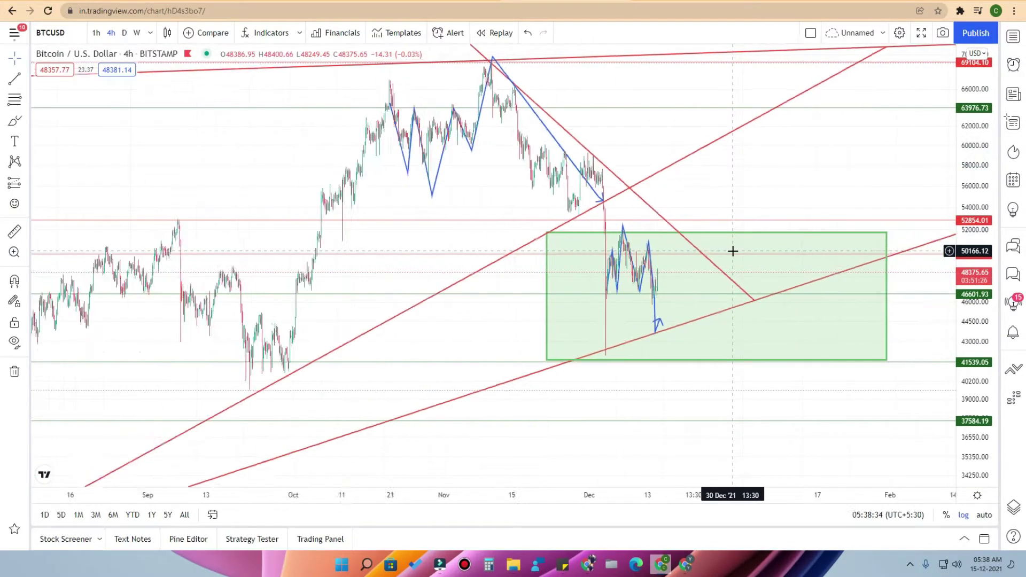
double_click(971, 175)
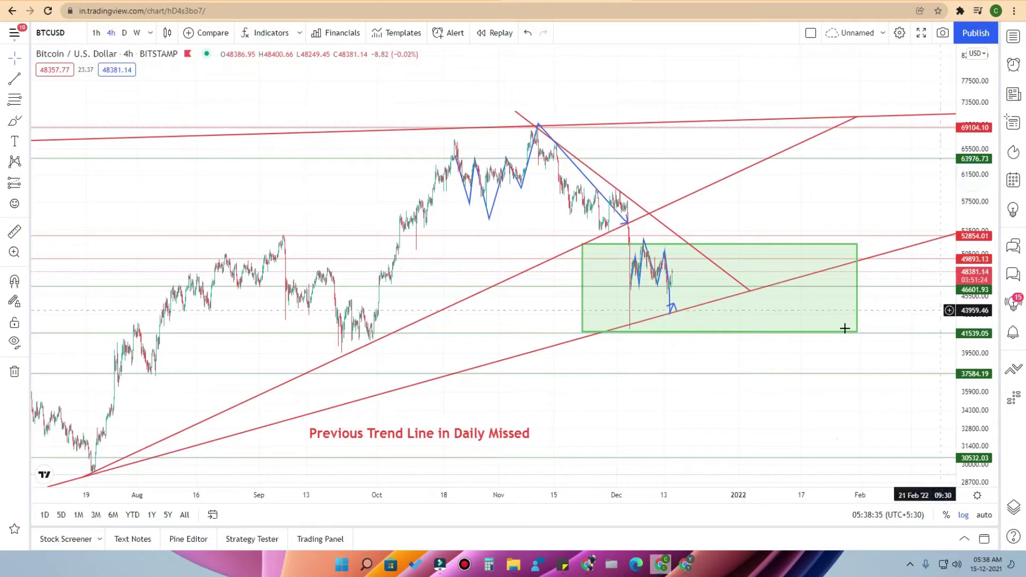
drag(666, 391, 663, 384)
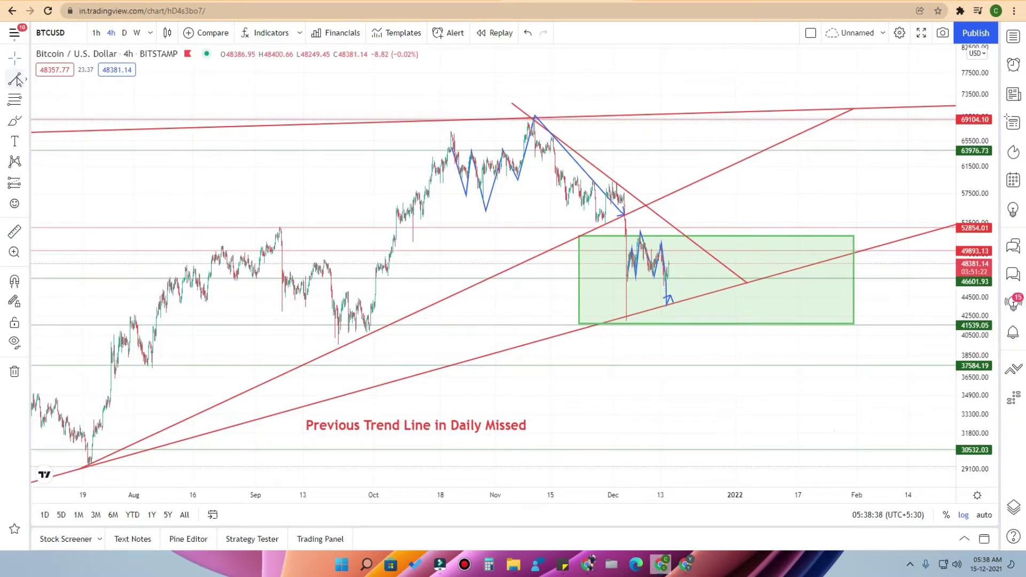
- Draw a trend line above the candles from about 73,350 on 26 September 2021 back to about 75,370 in mid-August 2021
click(25, 82)
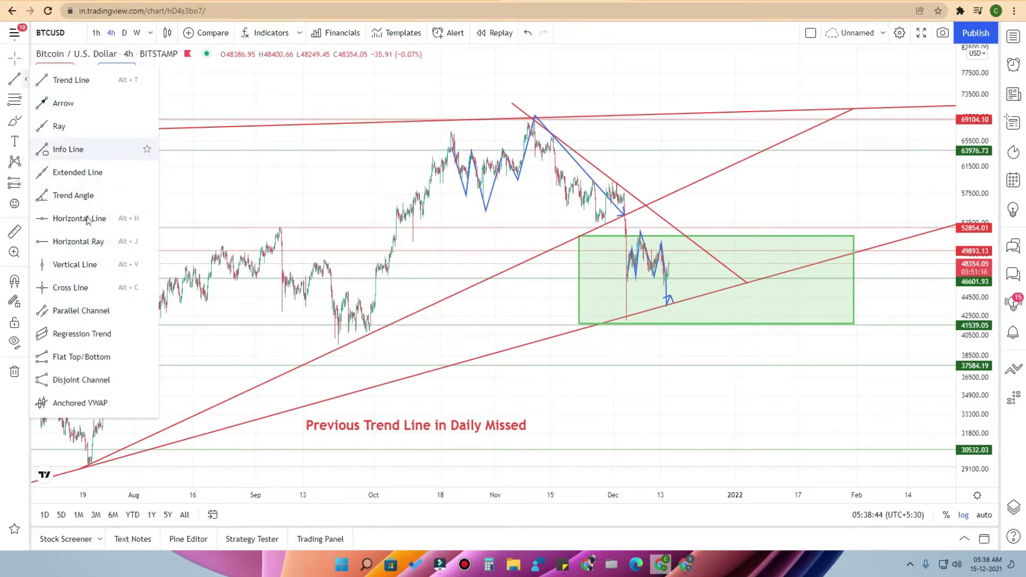
click(187, 84)
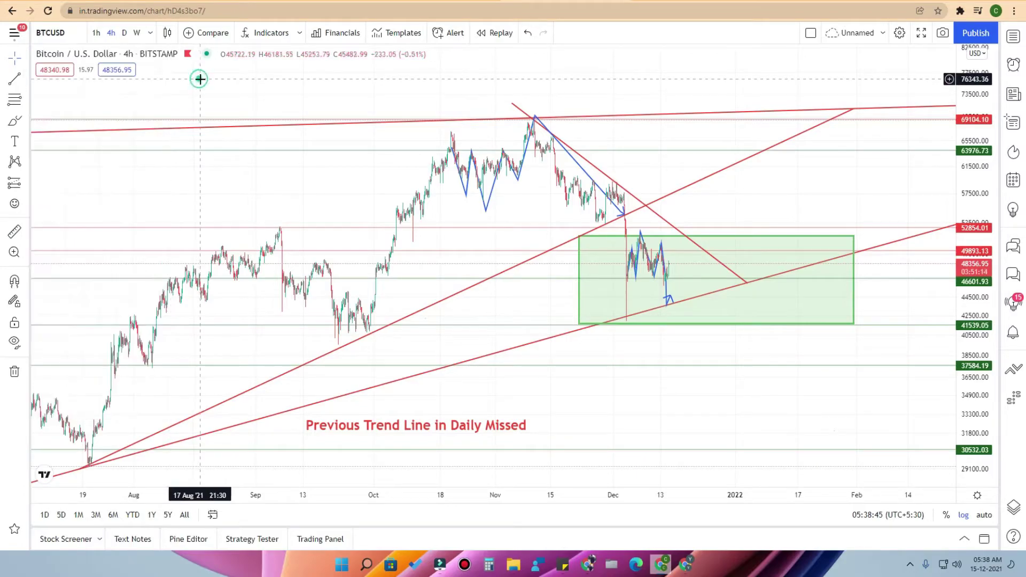
click(26, 81)
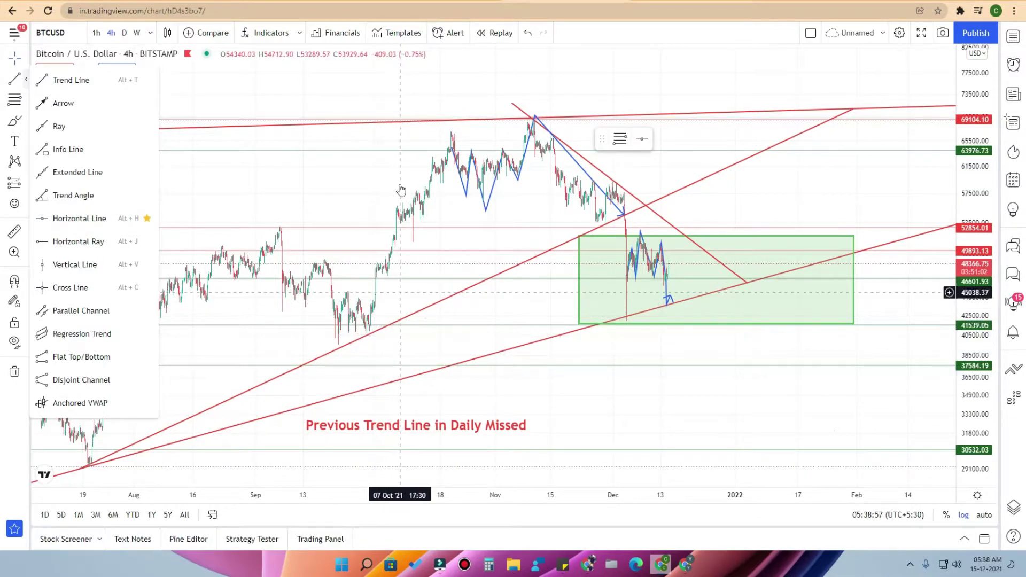
click(66, 79)
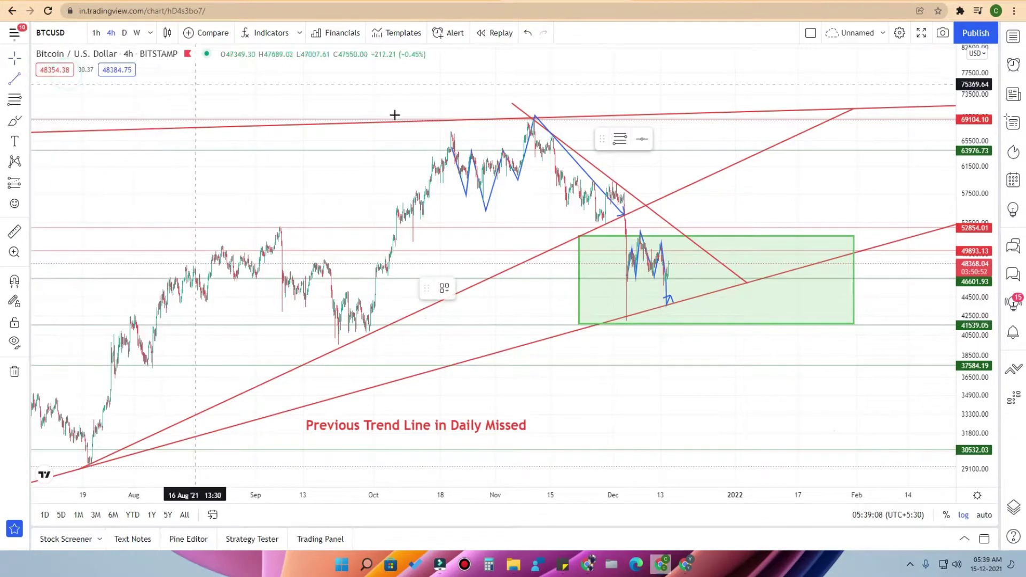
click(357, 95)
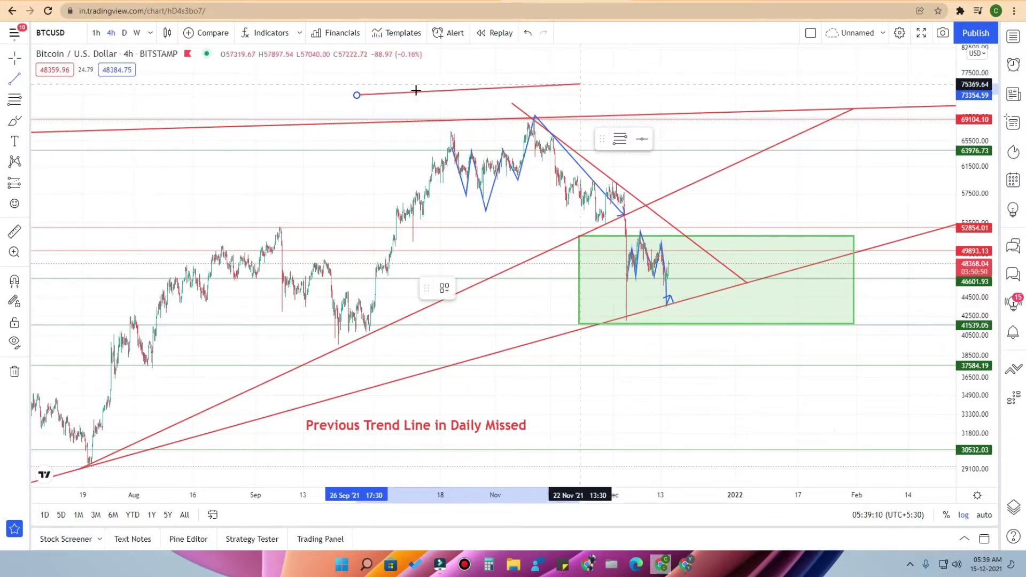
click(193, 85)
- Draw a descending trend line above the candles from about 94,960 on 7 October 2021 to about 85,700 in early December 2021
drag(191, 83, 300, 217)
drag(488, 110, 342, 108)
click(20, 82)
click(353, 118)
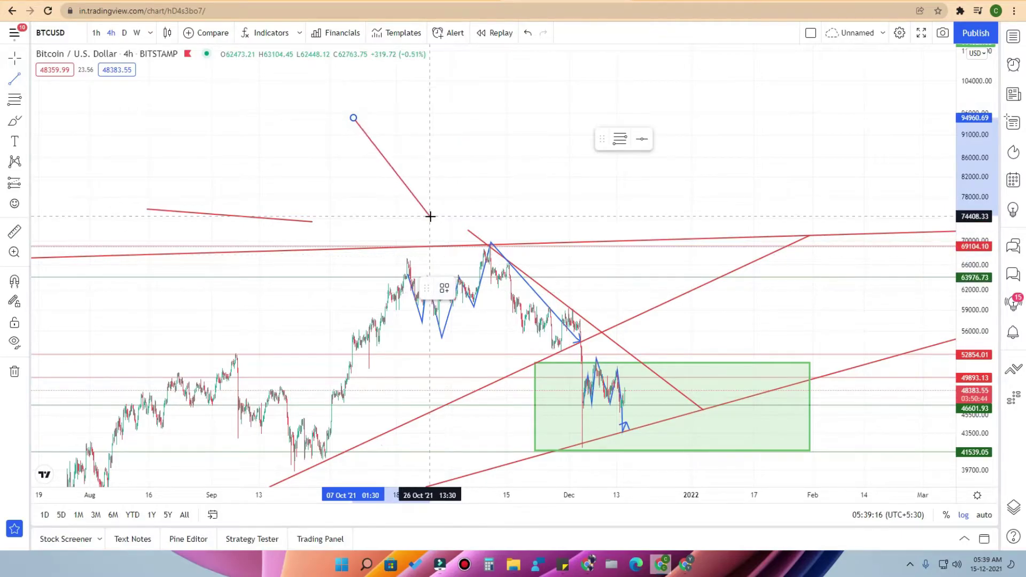
click(590, 159)
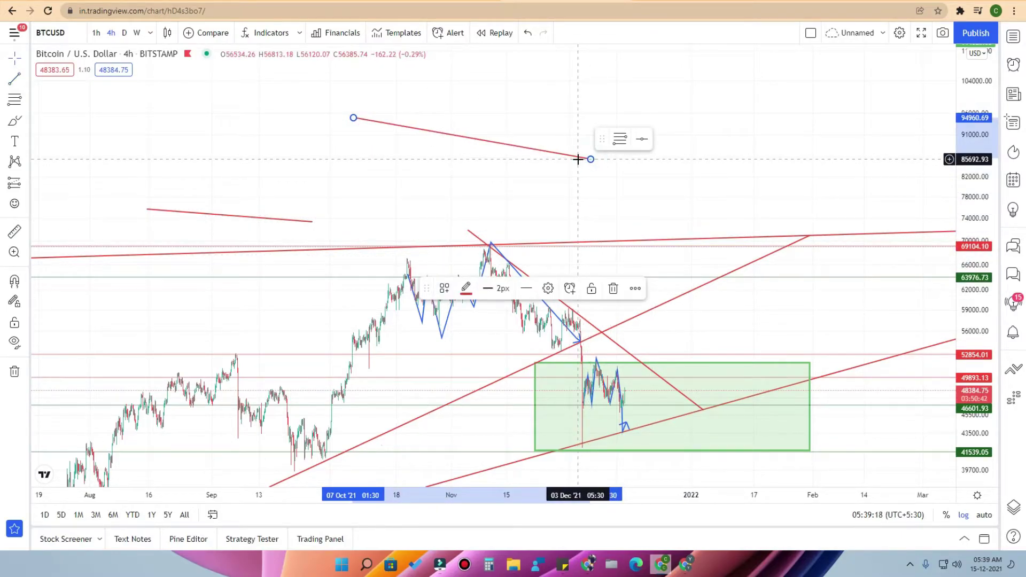
- Delete the descending trend line and the shorter trend line drawn above the August–September 2021 candles
key(Delete)
click(276, 218)
key(Delete)
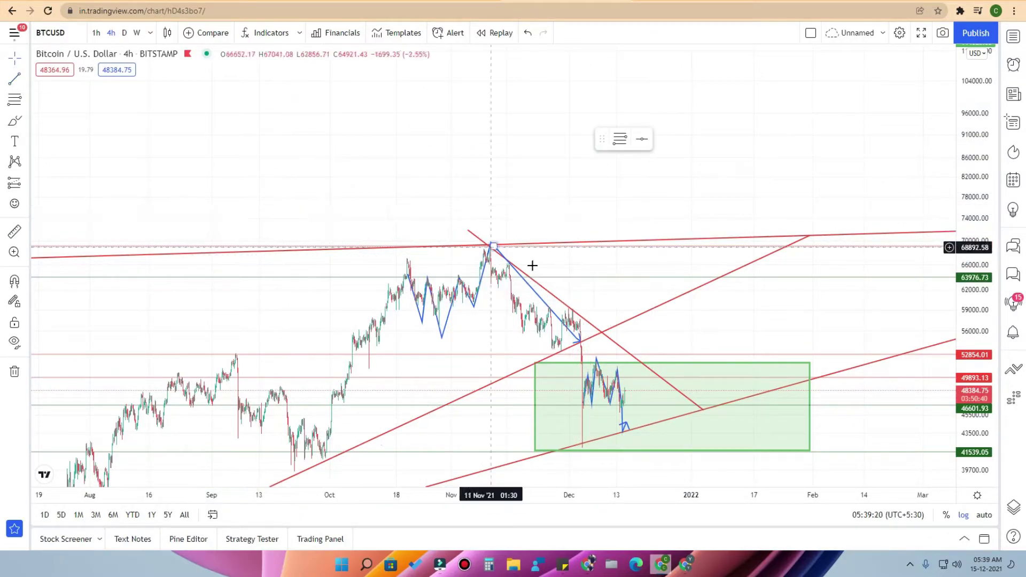
- Examine the BTCUSD price history back to early 2021 with its long trend lines, and reset the chart view
click(691, 354)
drag(692, 353, 689, 298)
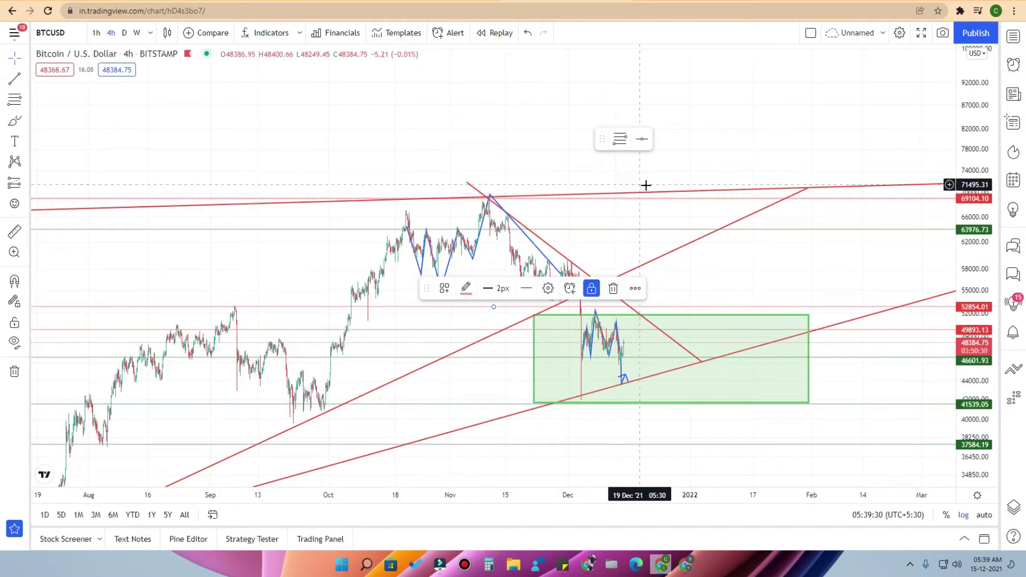
scroll(645, 185, down, 5)
drag(973, 229, 971, 438)
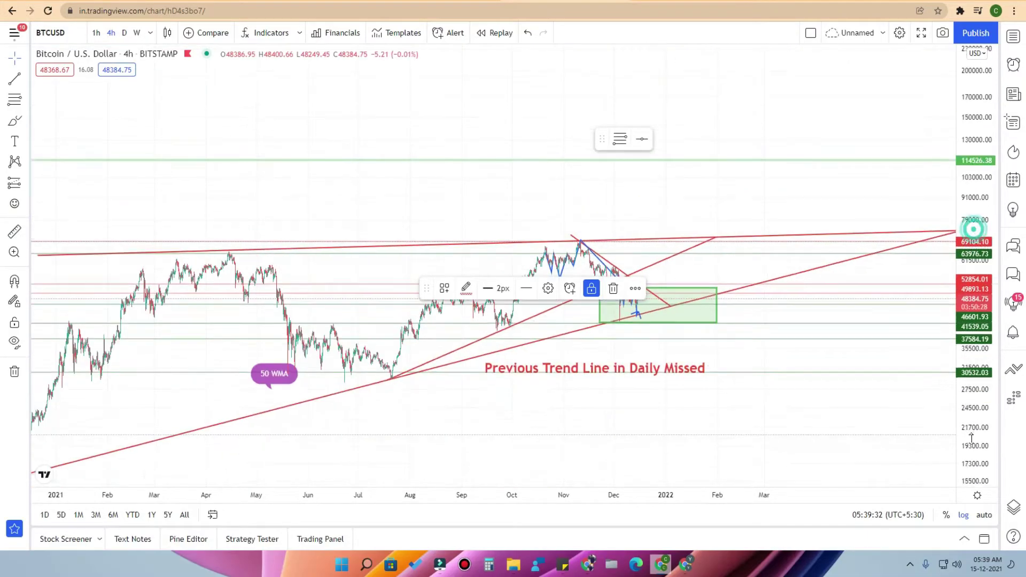
drag(608, 432, 639, 338)
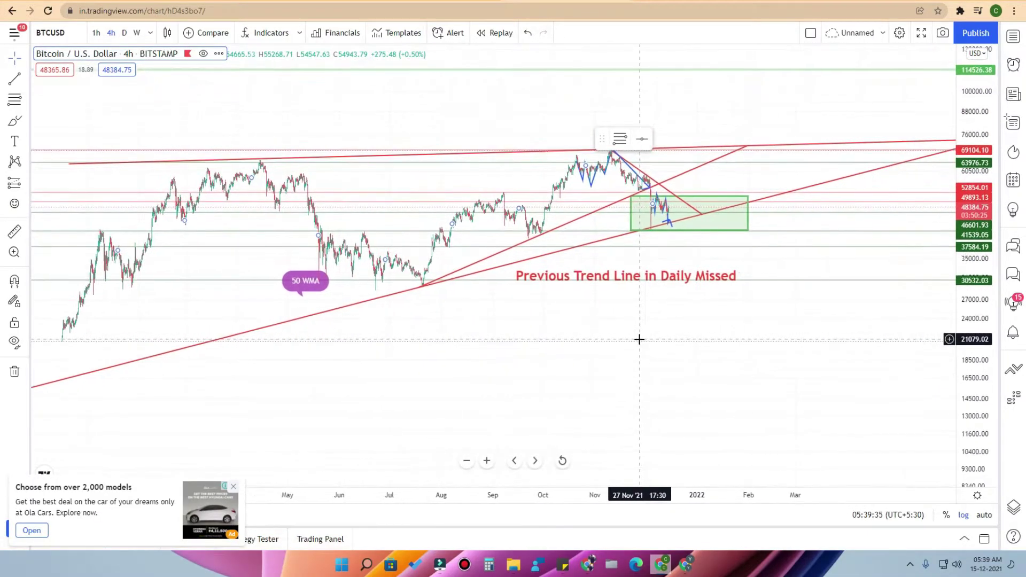
right_click(680, 310)
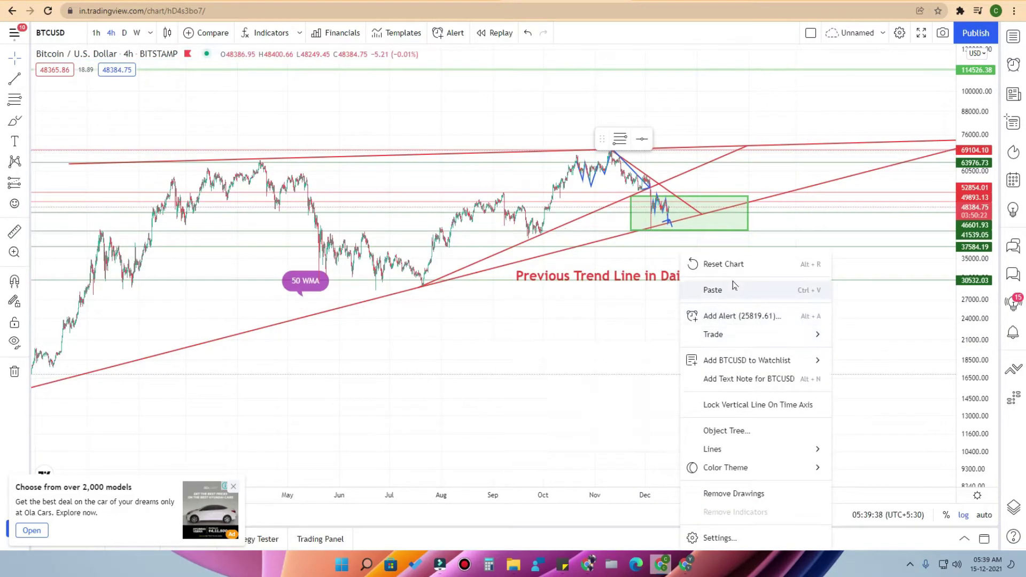
click(723, 264)
- Look through the available trend line tools, the Fibonacci and Gann tools, and the brush and shape tools
click(27, 80)
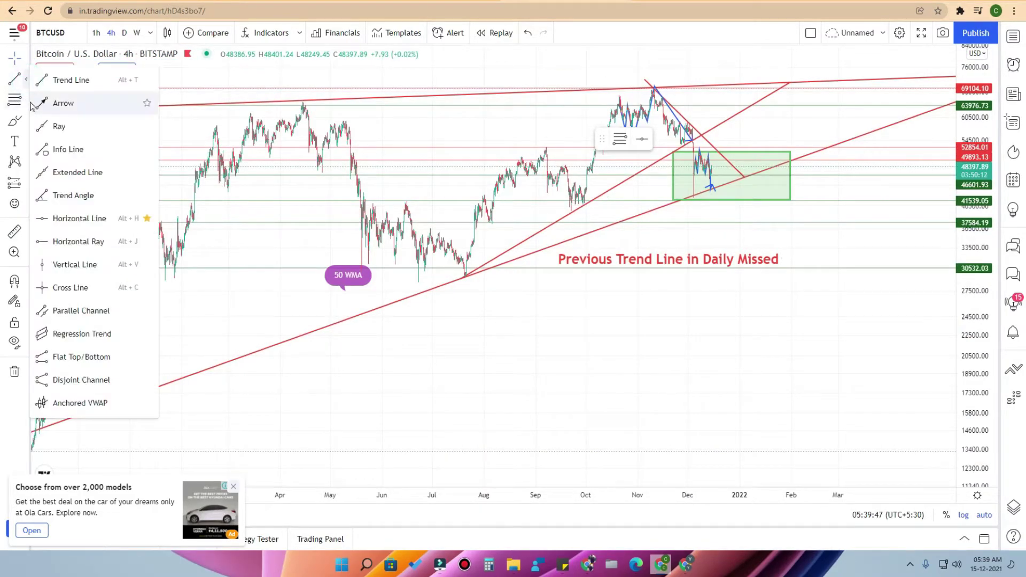
click(25, 100)
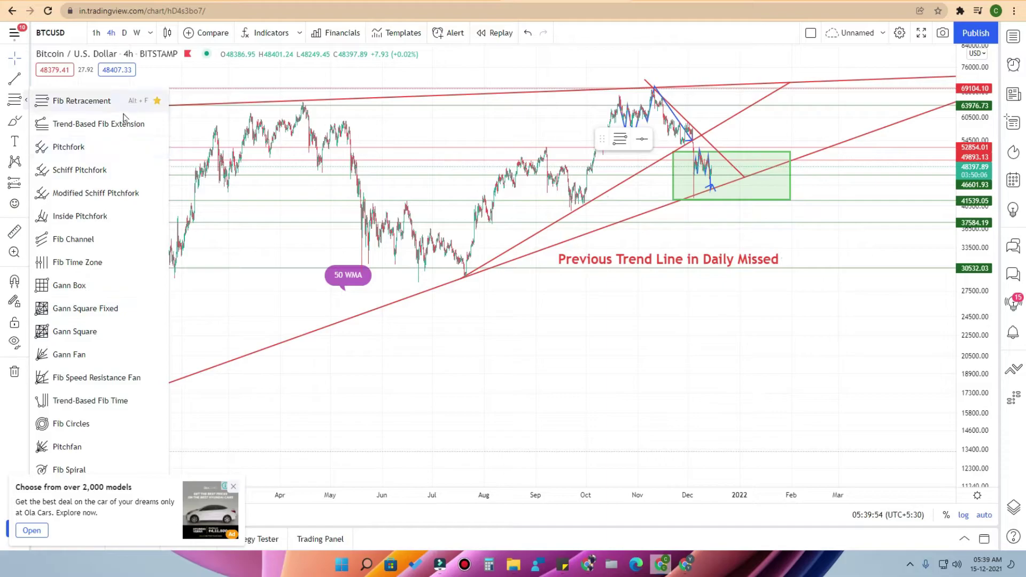
click(27, 124)
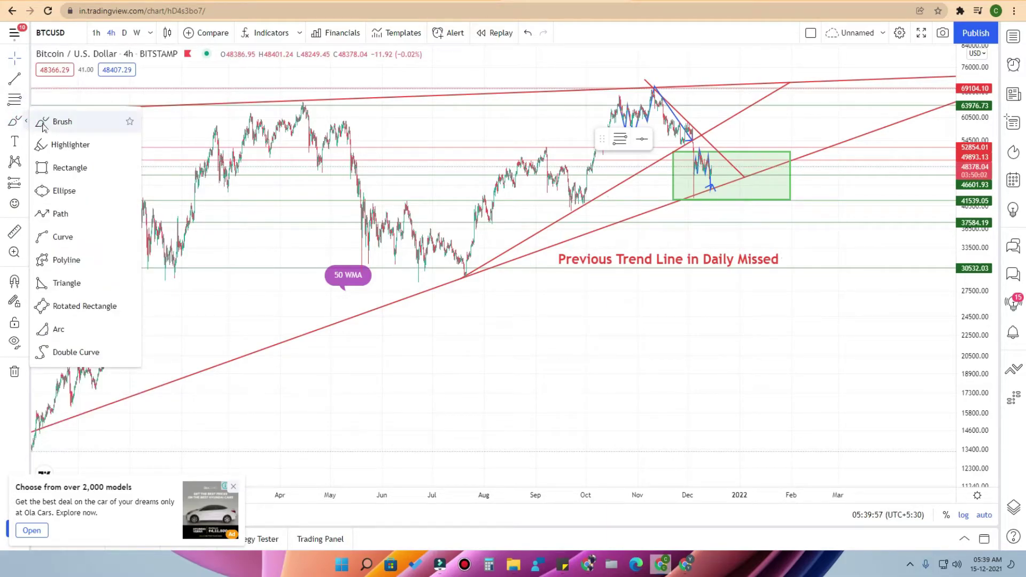
- Try the Brush with freehand strokes around and below the May–July 2021 lows, and undo the strokes
click(47, 123)
mouse_move(392, 369)
mouse_down()
mouse_move(448, 343)
mouse_move(403, 338)
mouse_up()
mouse_move(375, 188)
mouse_down()
mouse_move(338, 228)
mouse_move(406, 213)
mouse_up()
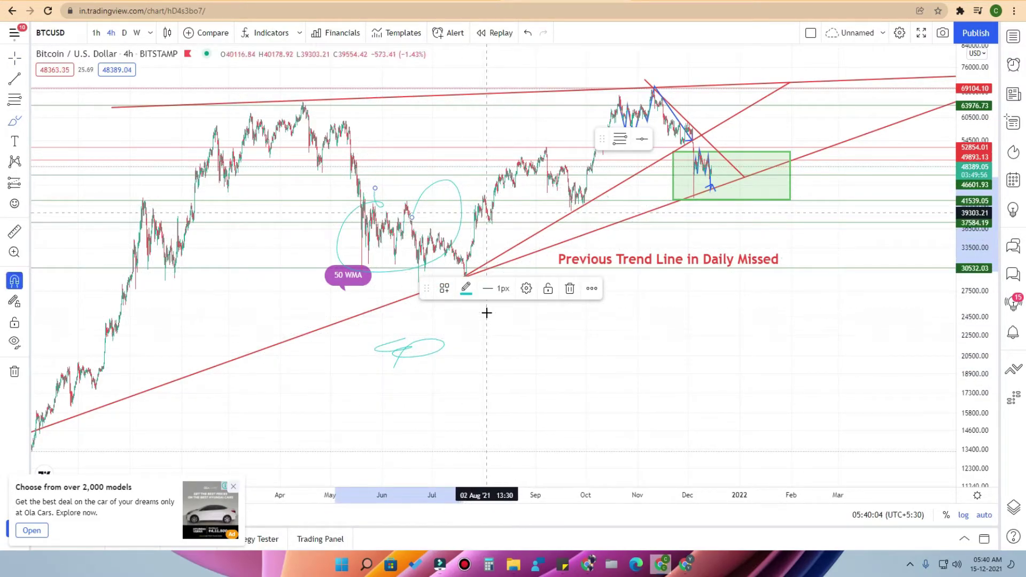
key(ctrl+z)
key(ctrl+z)
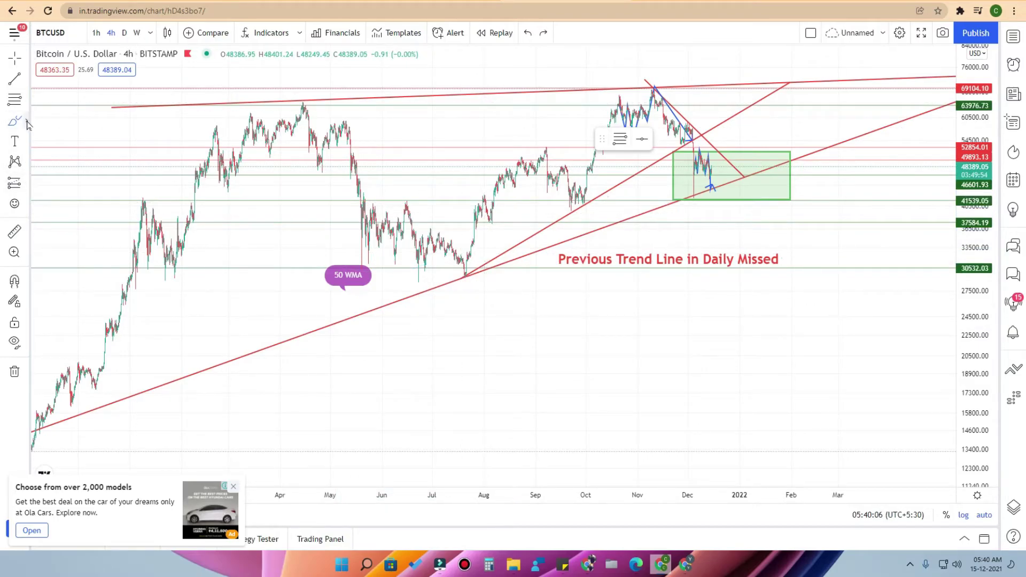
- Draw a rectangle below the candles from about 26,570 on 3 October 2021 to about 20,030 on 24 January 2022
click(27, 123)
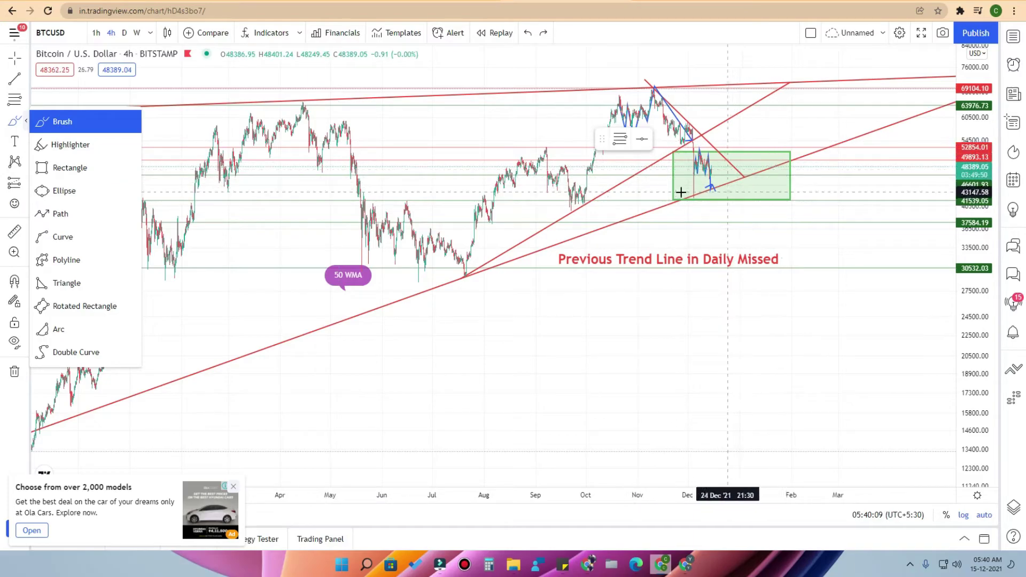
click(74, 168)
click(590, 299)
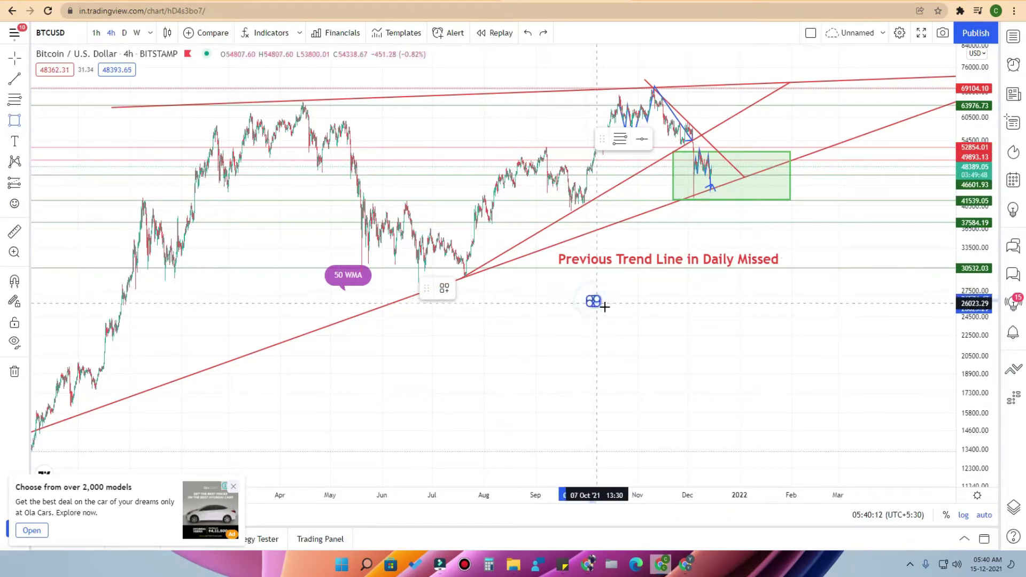
click(778, 361)
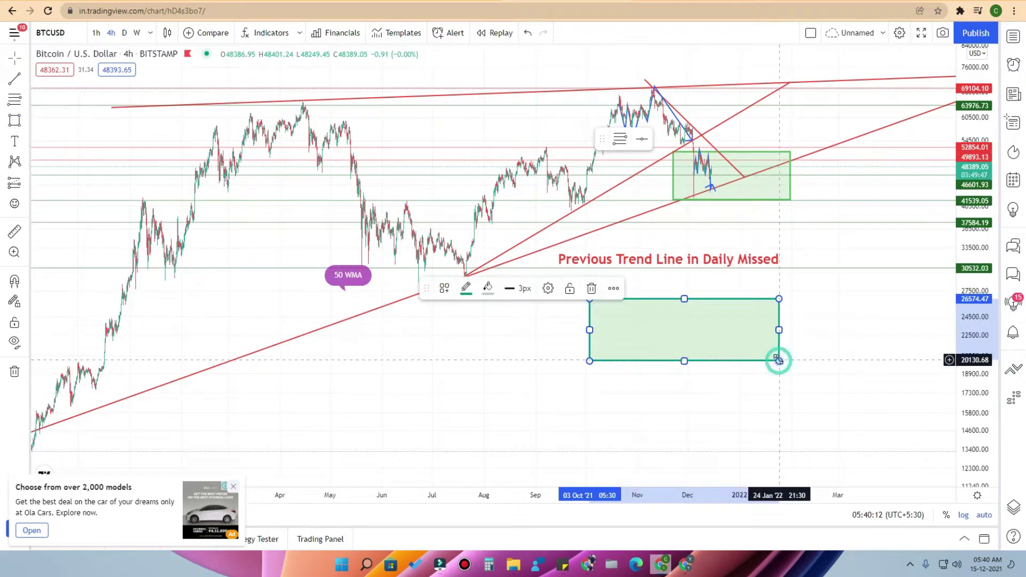
- Draw a triangle below the May–August 2021 candles between about 21,490 and 14,550, and undo both the triangle and the rectangle
click(26, 120)
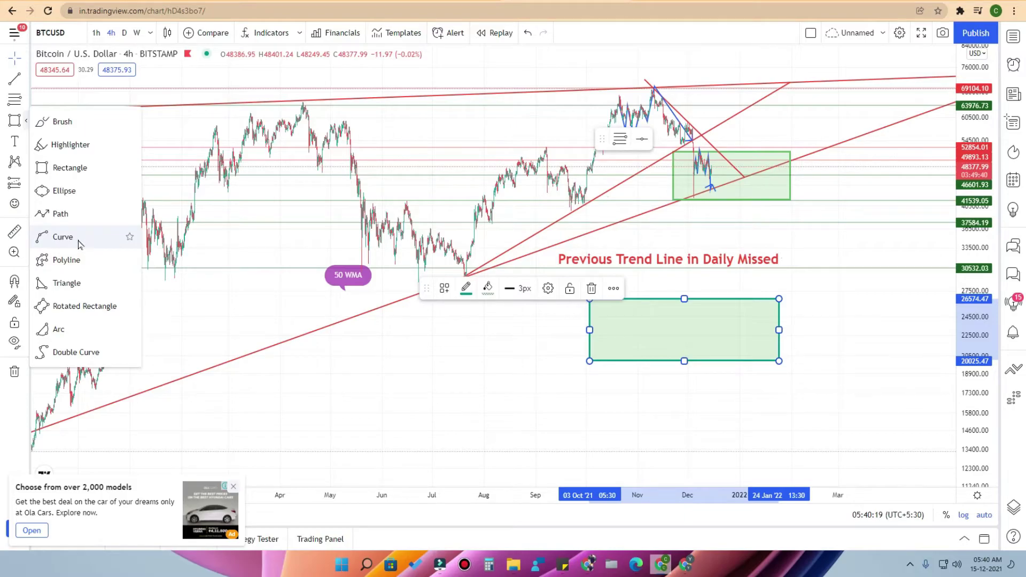
click(70, 283)
click(392, 345)
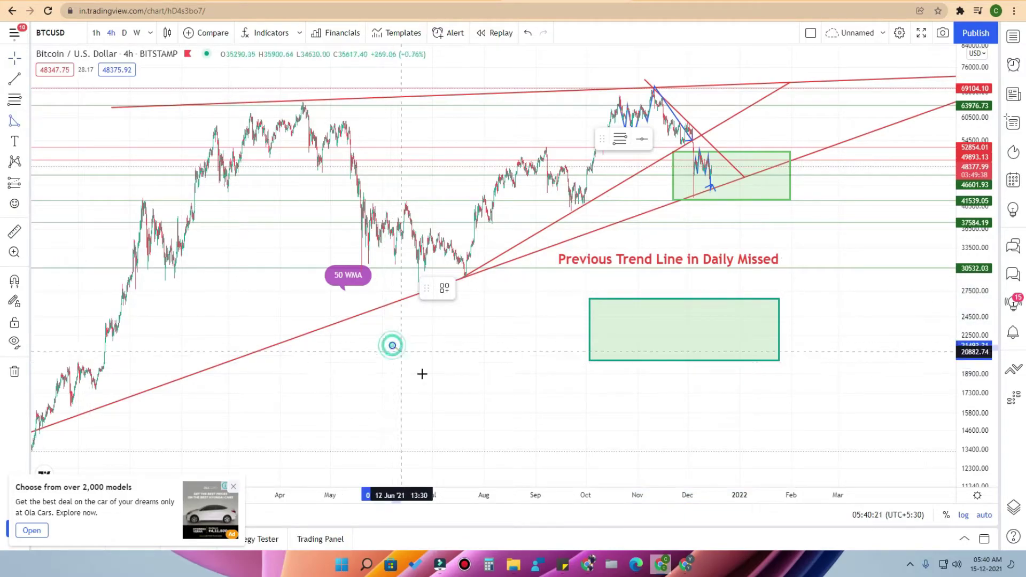
click(501, 431)
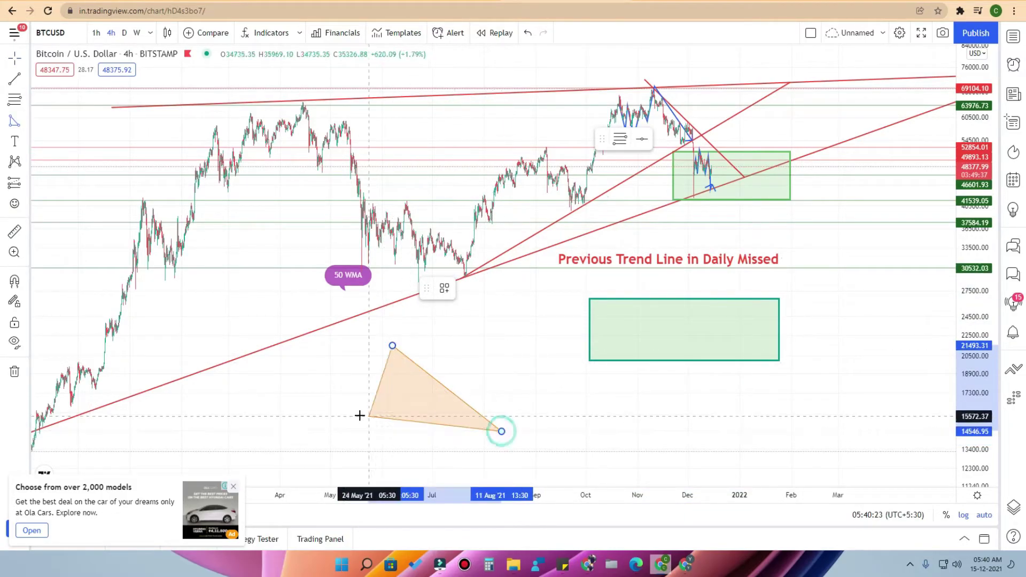
click(390, 453)
key(ctrl+z)
key(ctrl+z)
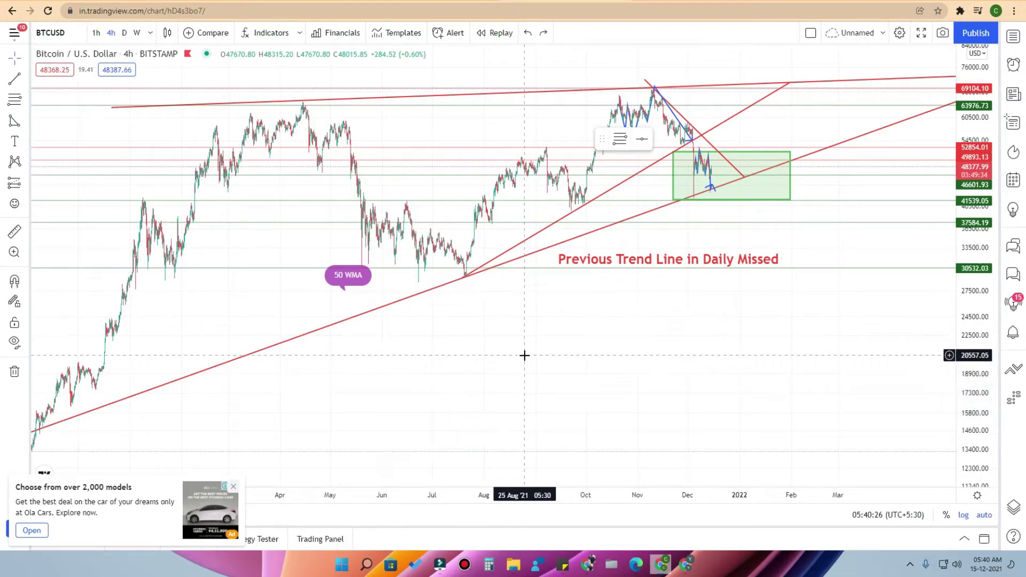
- Draw a blue arrow marker below the candles from about 20,665 on 6 October 2021 to about 27,350 on 25 August 2021
click(29, 123)
click(28, 120)
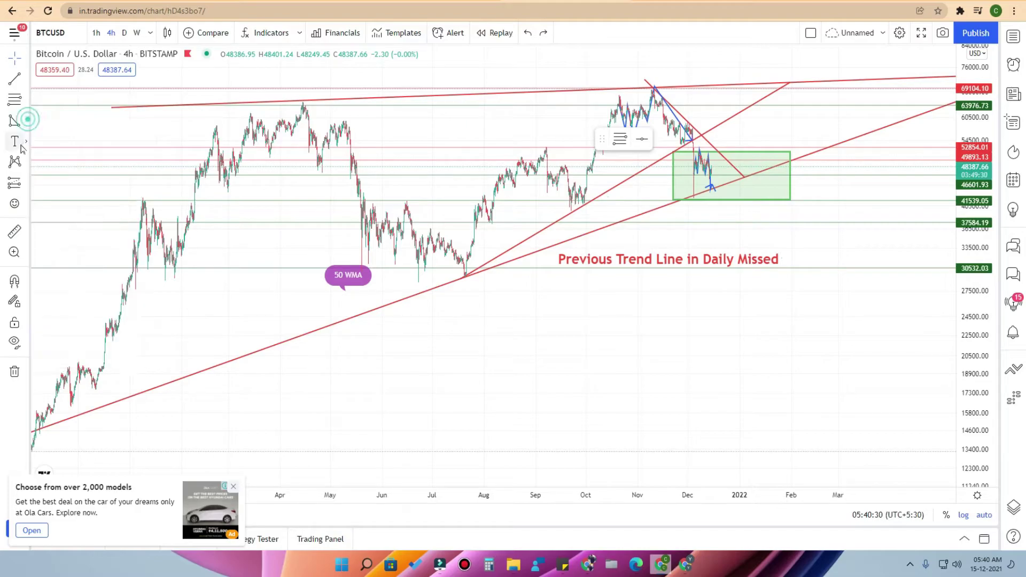
click(27, 143)
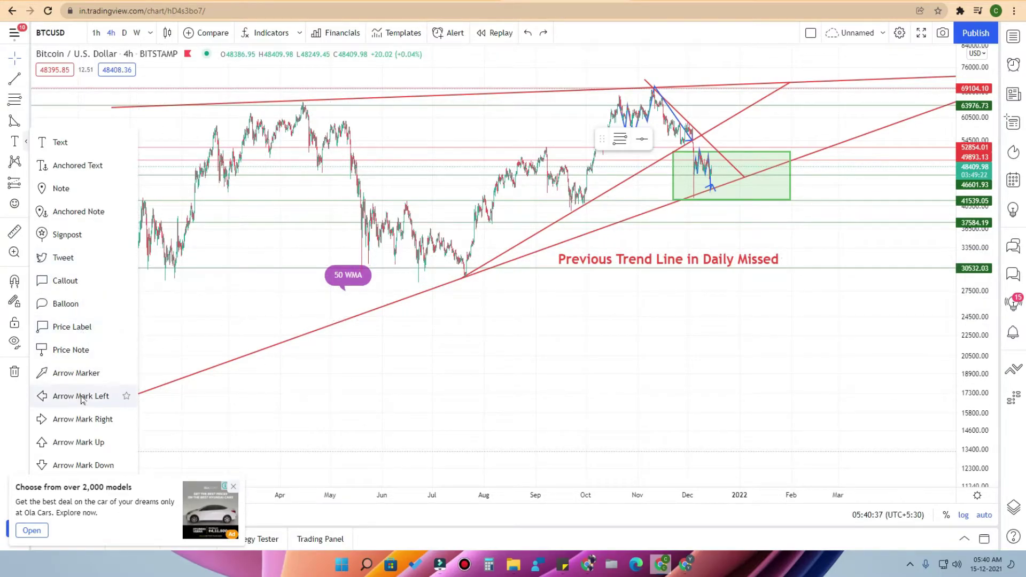
click(89, 374)
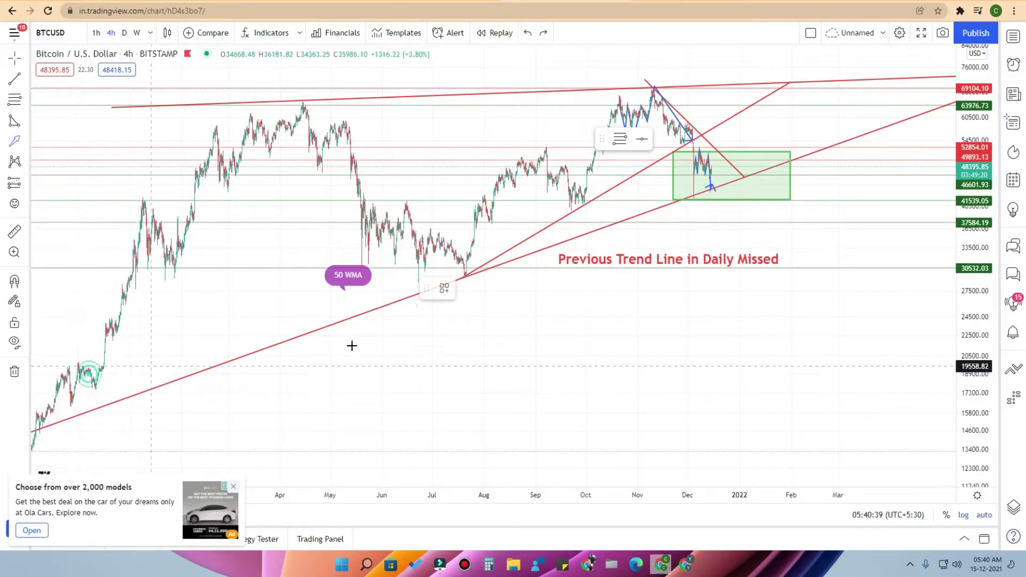
drag(594, 353, 521, 295)
click(521, 295)
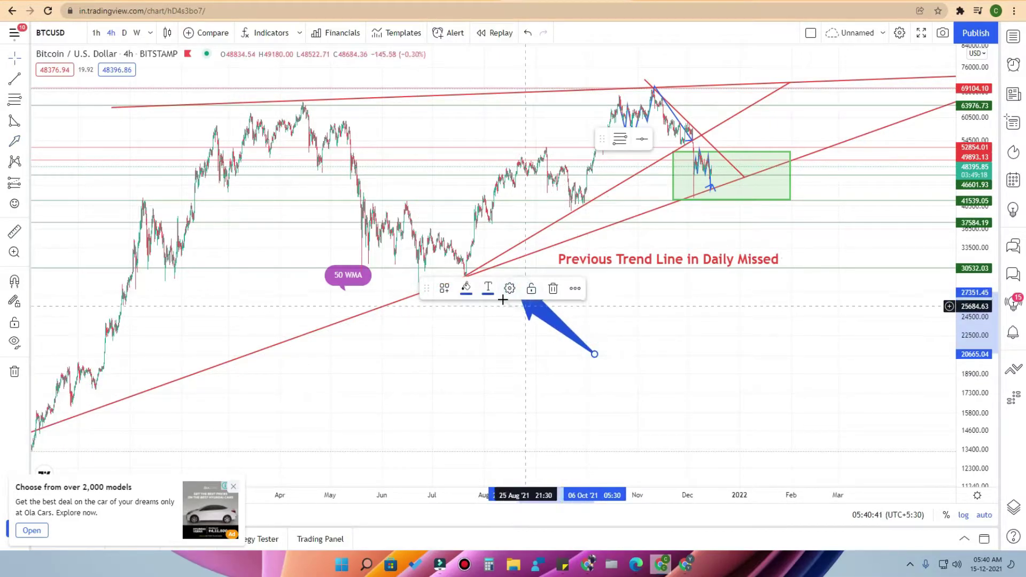
click(487, 290)
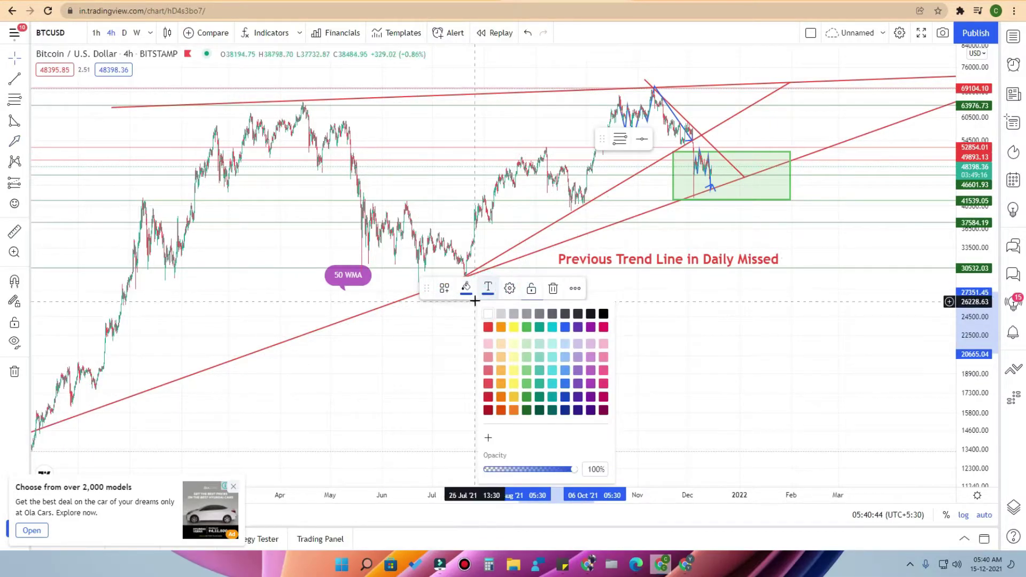
click(457, 335)
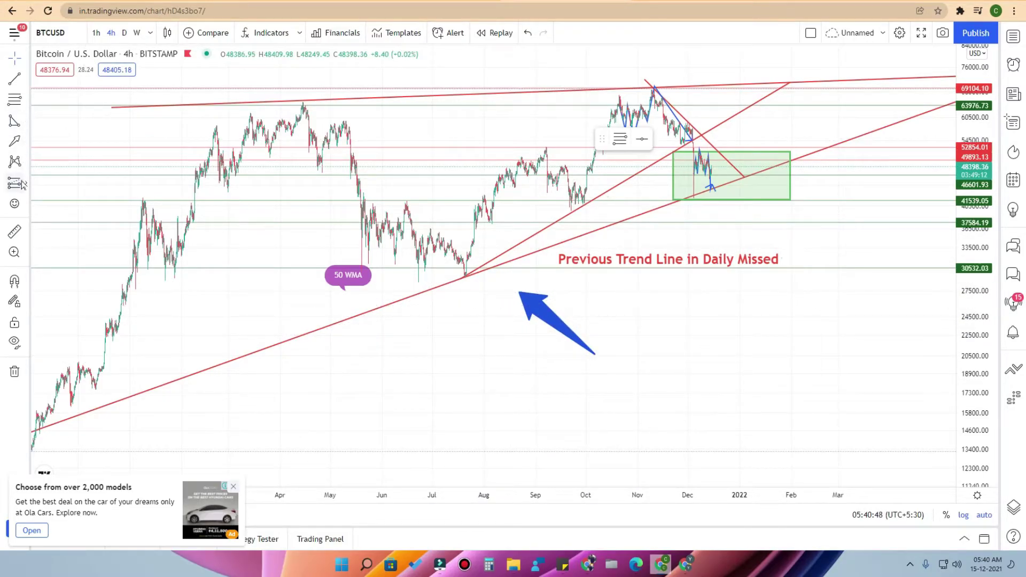
- Look at the chart pattern tools and examine the blue zigzag patterns over the October–December 2021 candles
click(27, 163)
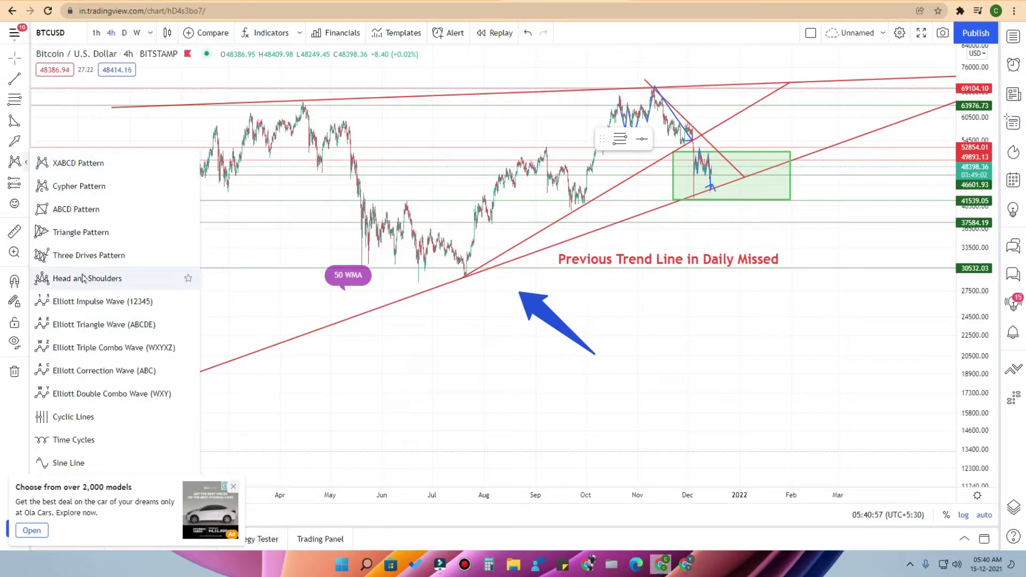
scroll(656, 168, up, 3)
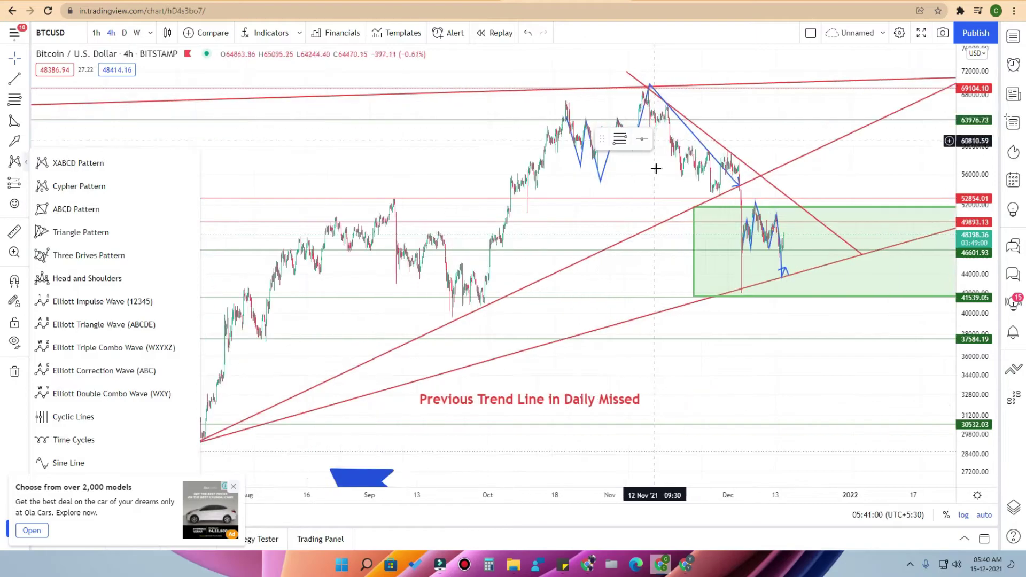
scroll(653, 170, up, 2)
scroll(746, 375, up, 2)
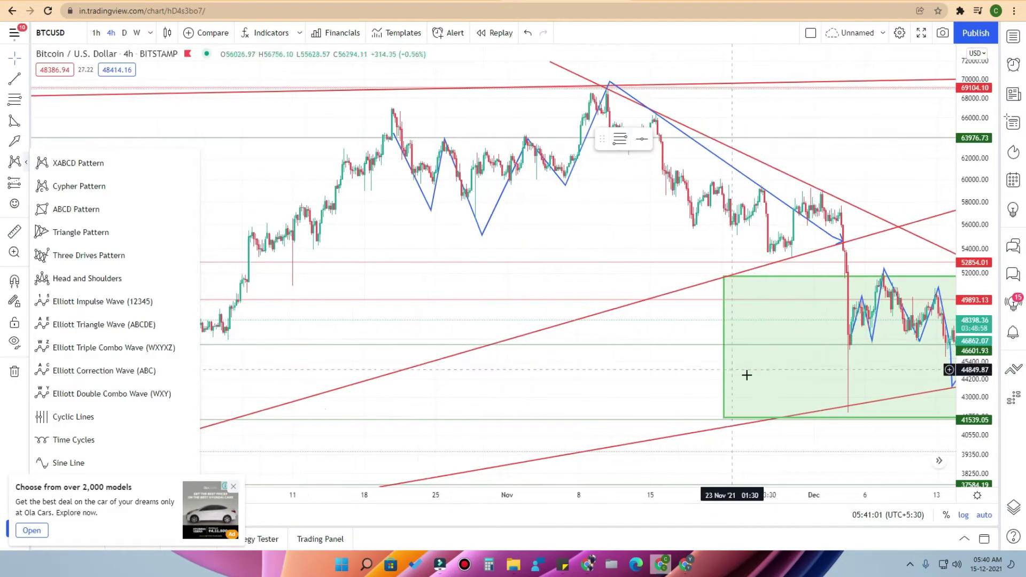
drag(629, 335, 368, 282)
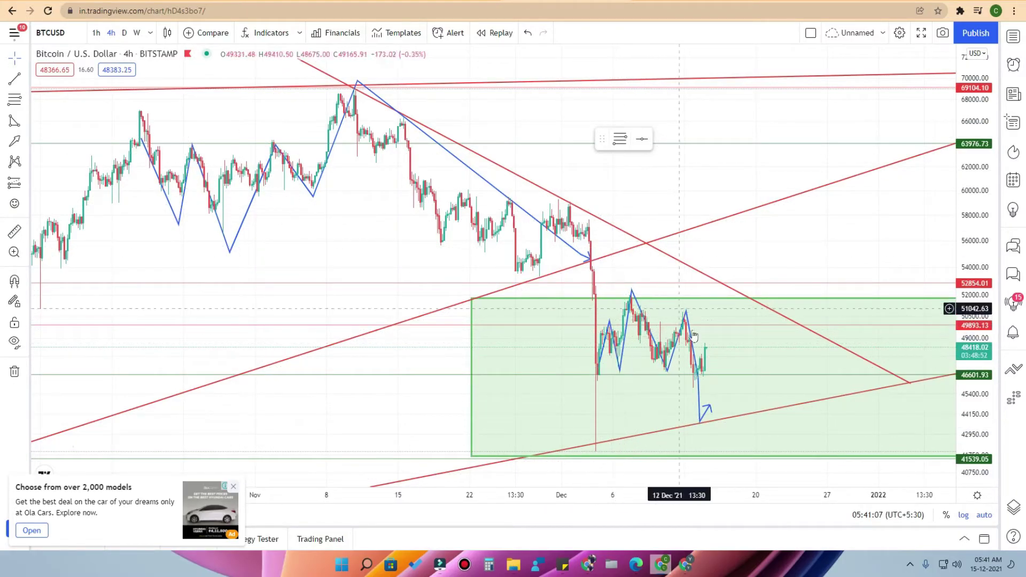
scroll(643, 268, down, 5)
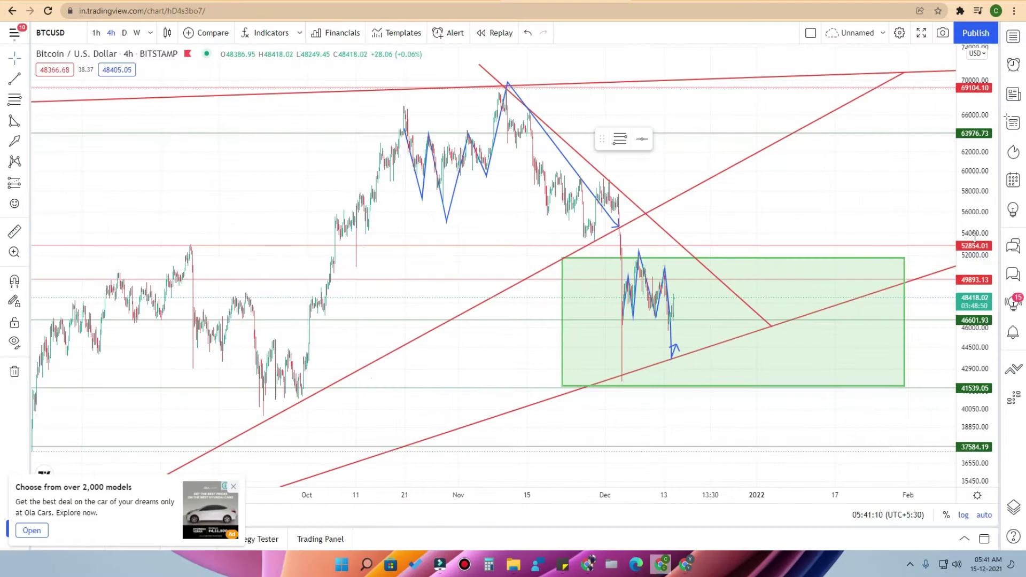
scroll(904, 210, up, 5)
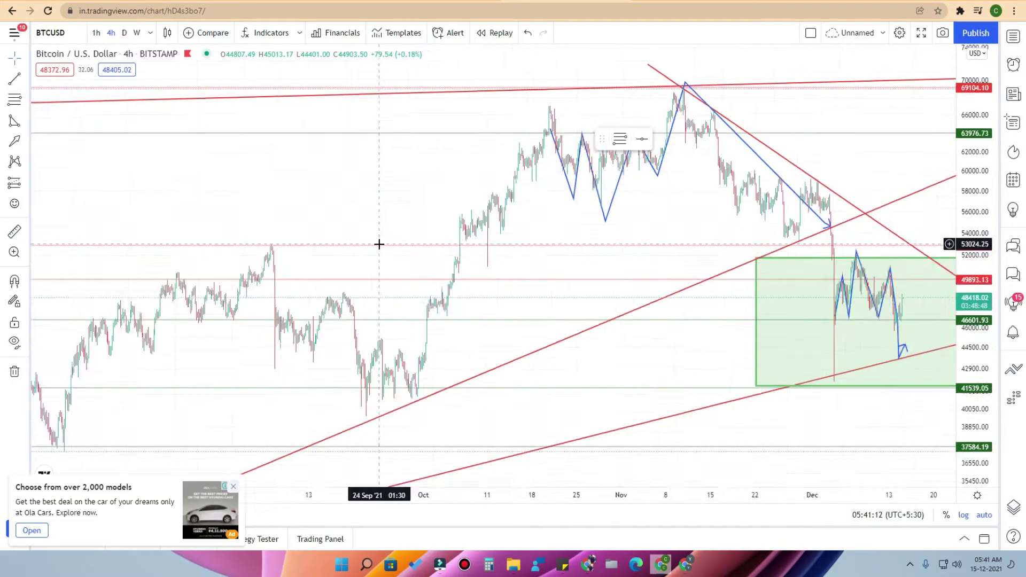
scroll(379, 243, down, 5)
scroll(961, 211, down, 3)
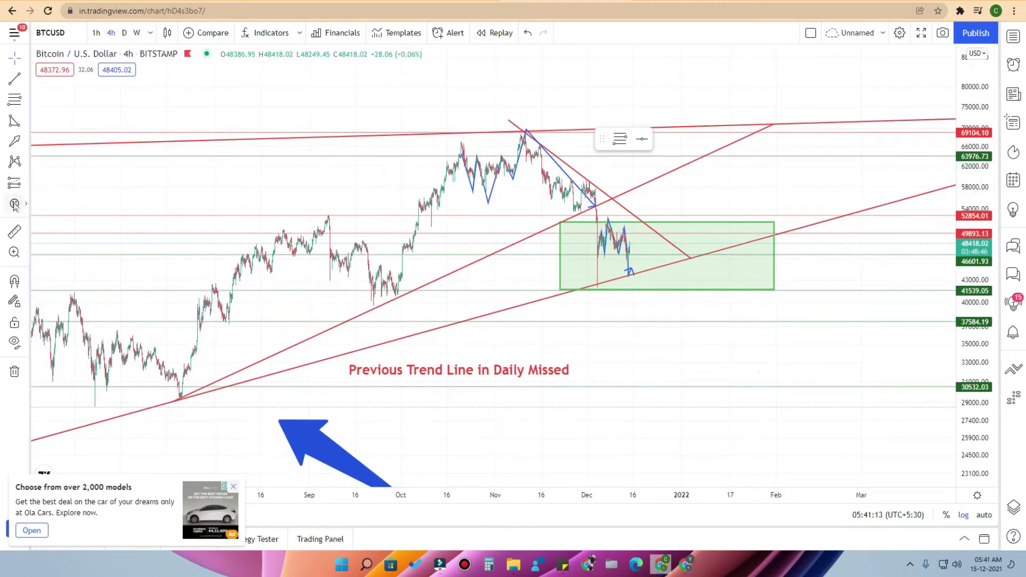
- Look at the icons available for placing on the chart, and close the icon list
drag(87, 183, 156, 165)
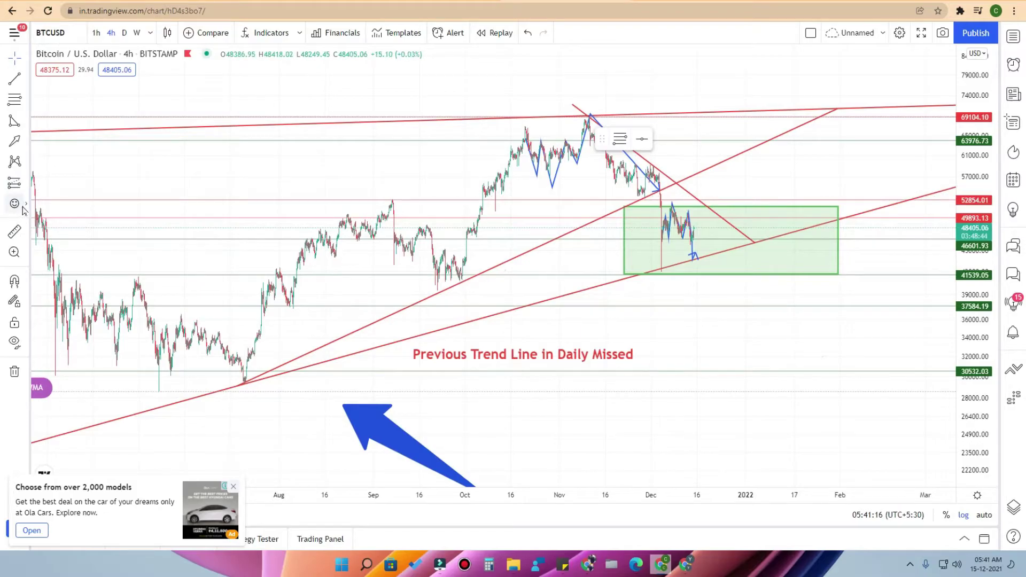
click(26, 205)
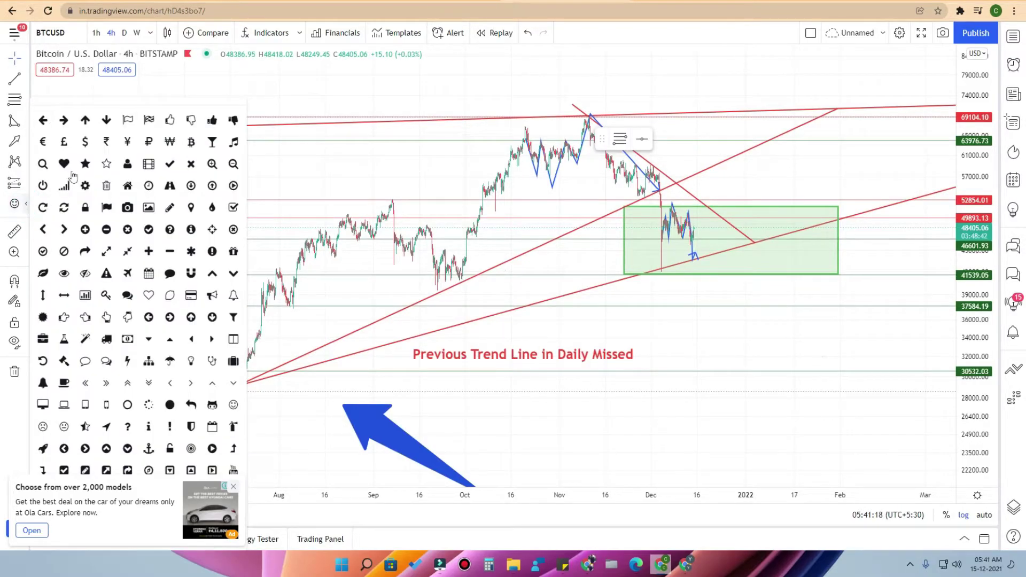
click(313, 149)
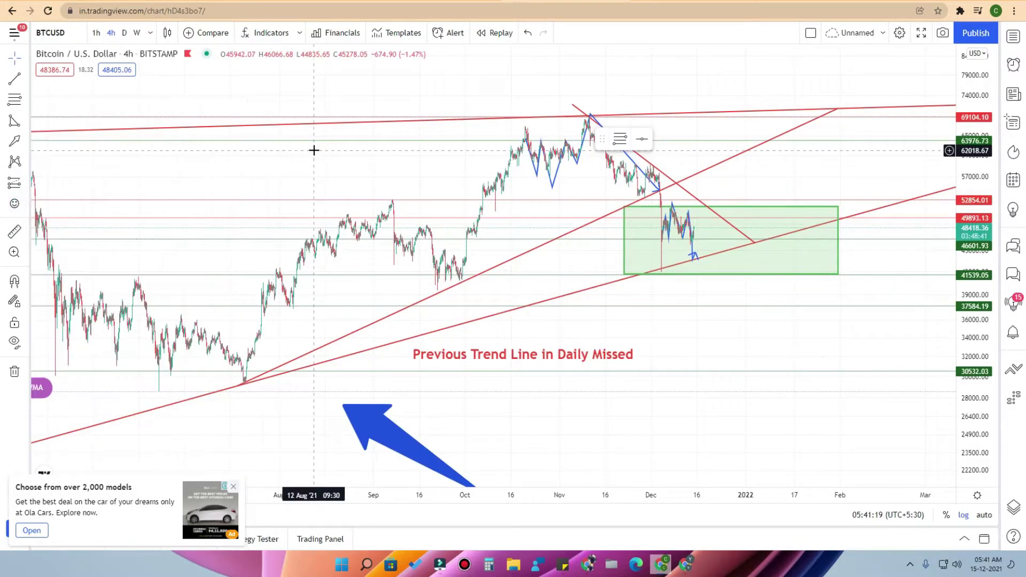
- Measure the price move from about 41,958 on 16 September 2021 to about 68,796 on 6 October 2021
click(14, 232)
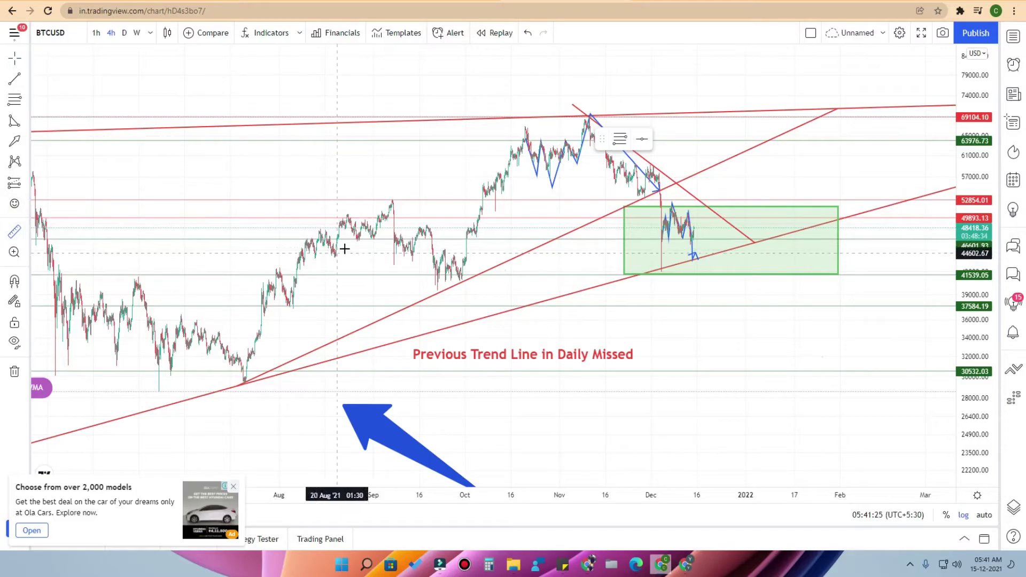
click(419, 271)
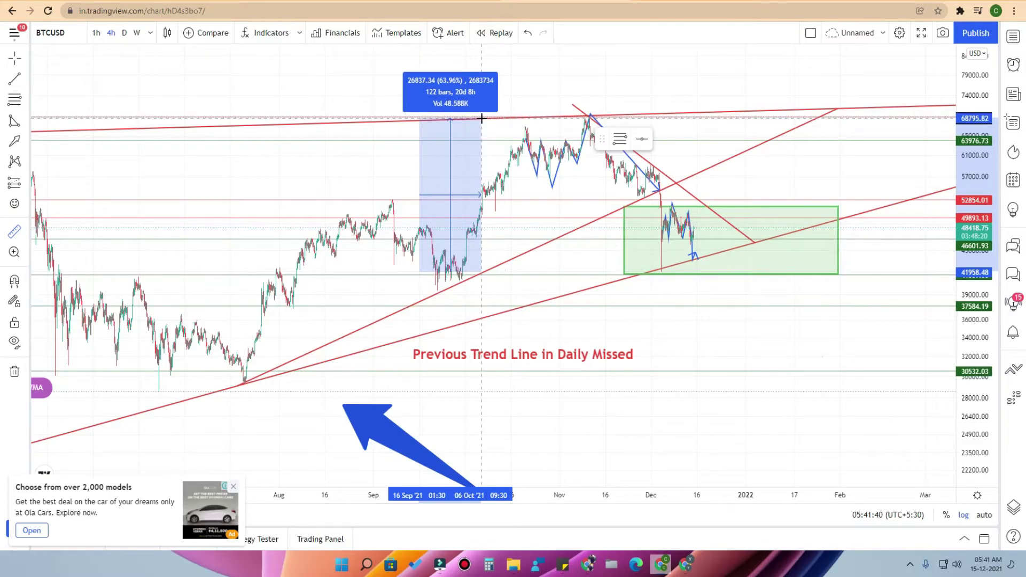
click(567, 300)
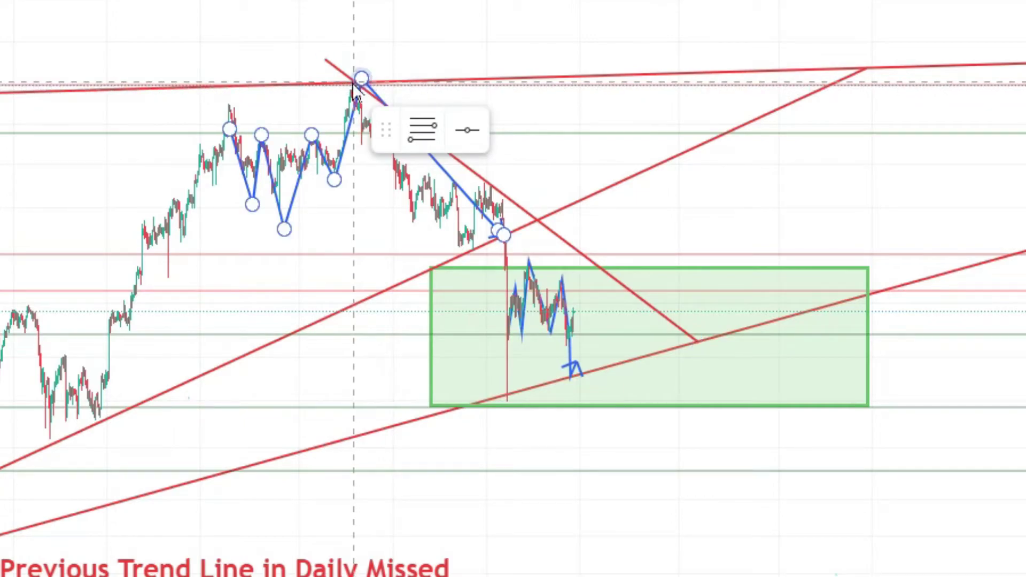
- Measure the price move from about 69,307 on 9 November 2021 to about 35,451 on 26 December 2021, and clear the measurement
click(350, 83)
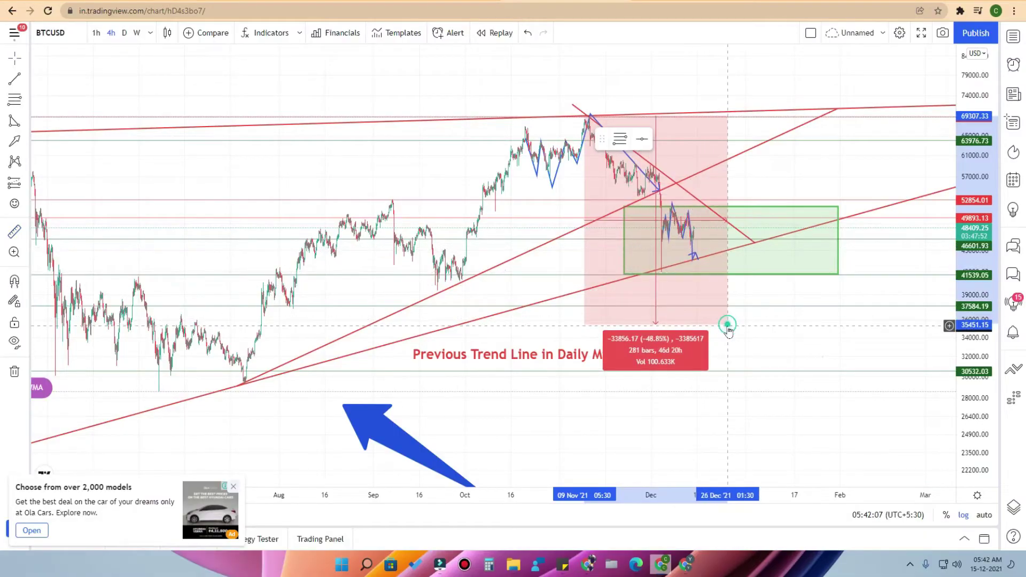
click(641, 507)
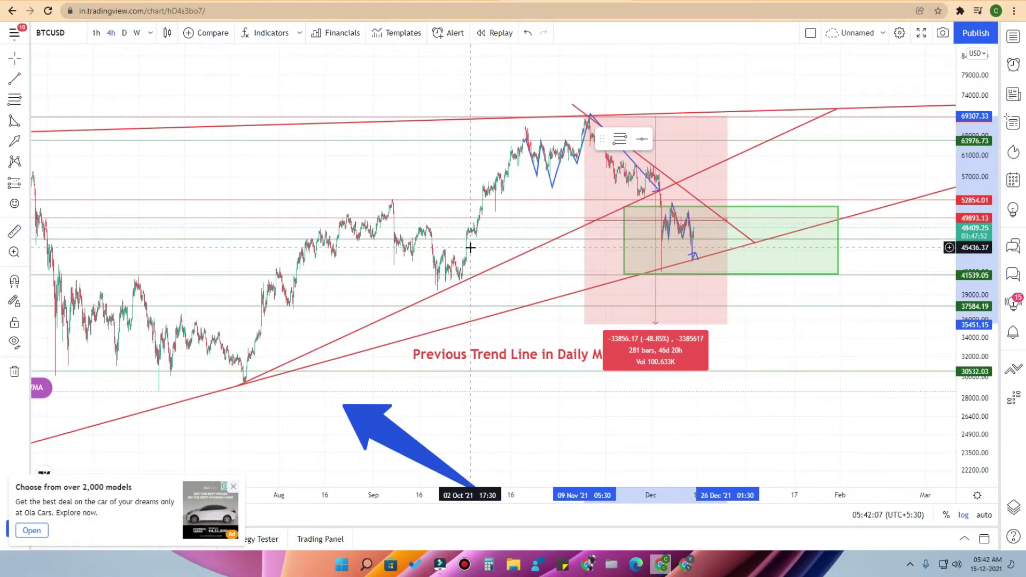
click(513, 233)
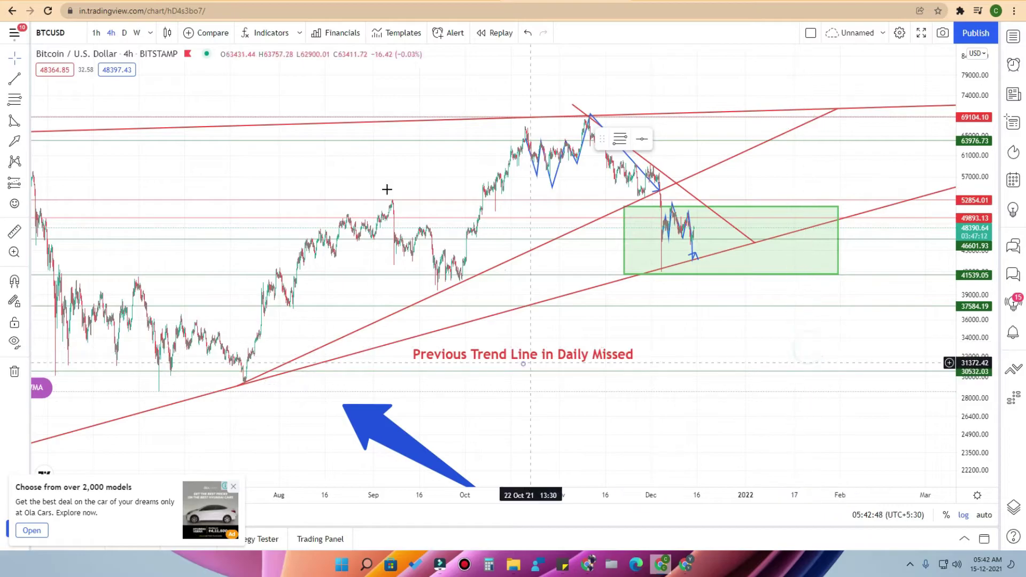
- Look at the green rectangle's border colours and line widths, keep the width at 3px, and lock the rectangle
click(794, 210)
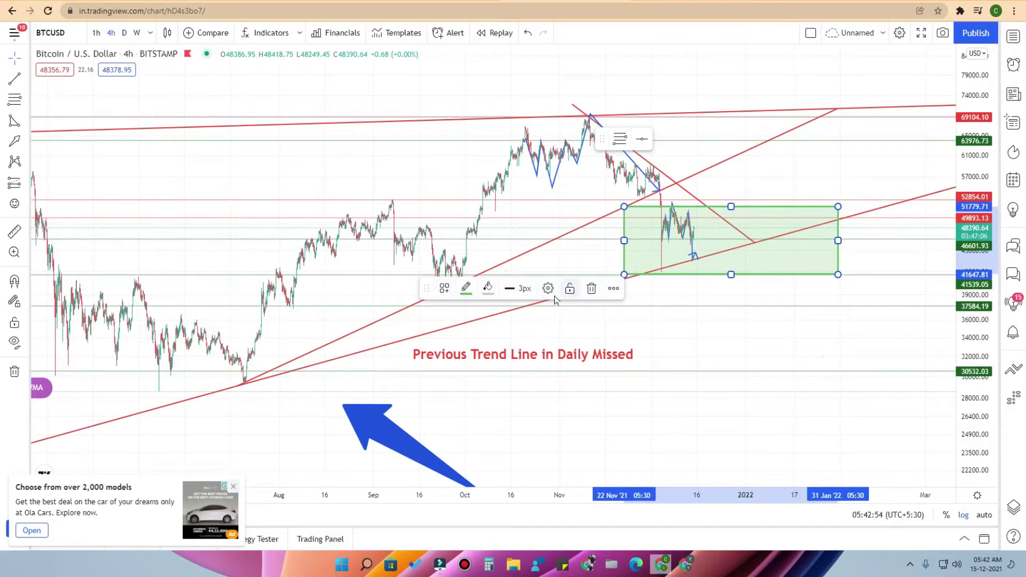
click(465, 289)
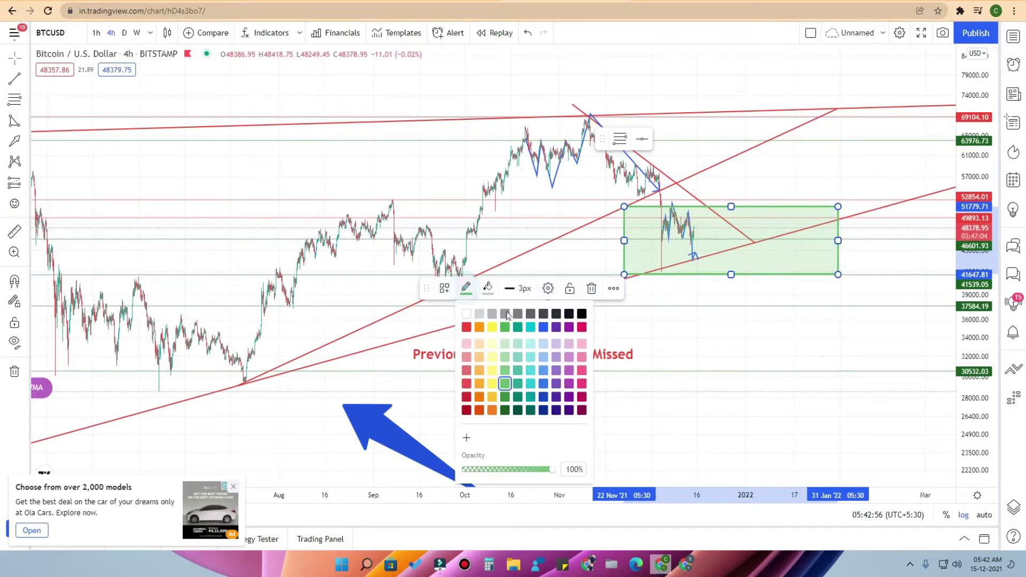
click(466, 289)
click(519, 288)
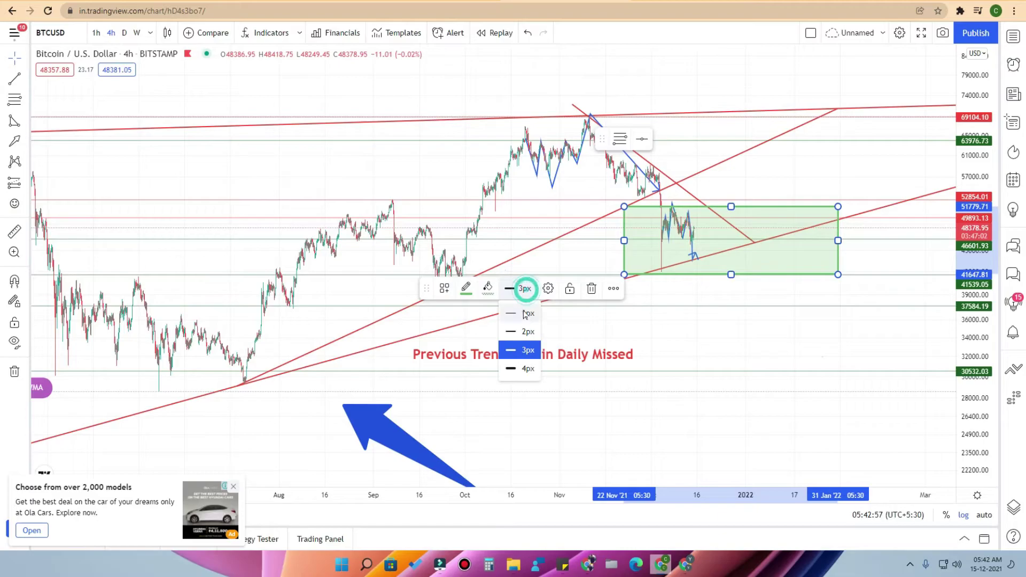
click(527, 348)
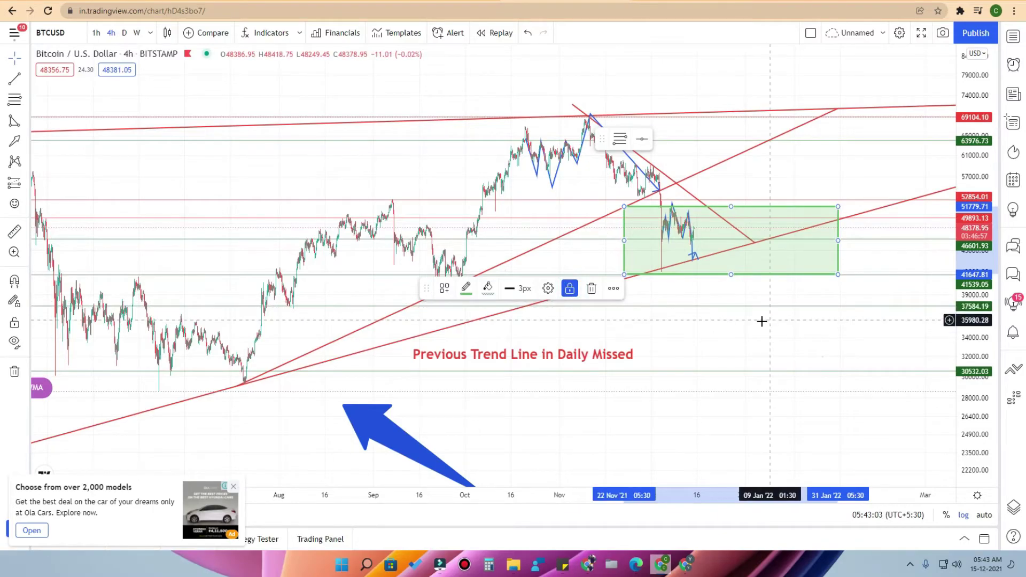
click(731, 320)
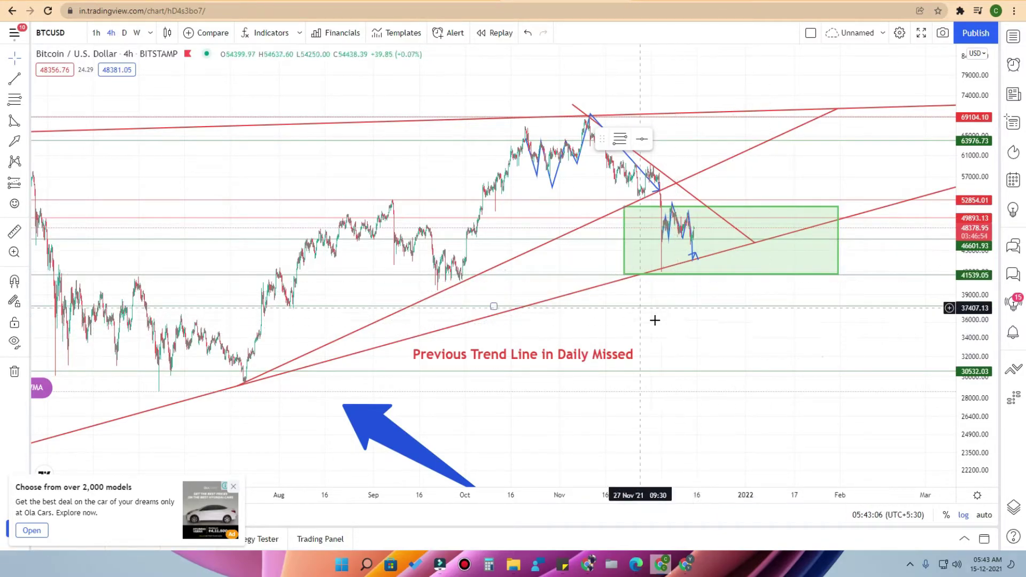
- Unlock the green rectangle and move the horizontal line near its lower edge down to 28,115.24
click(819, 209)
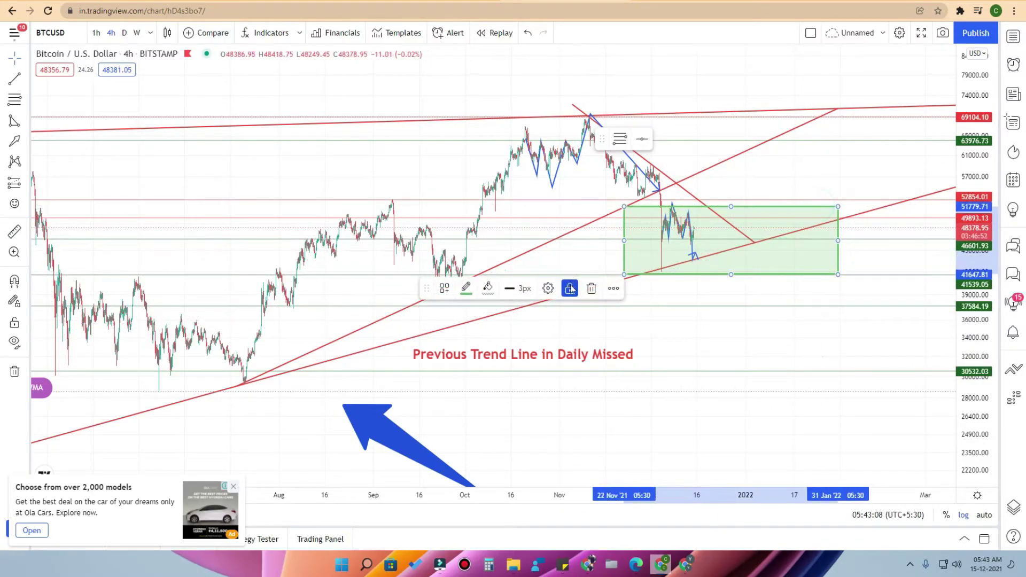
click(671, 276)
click(748, 362)
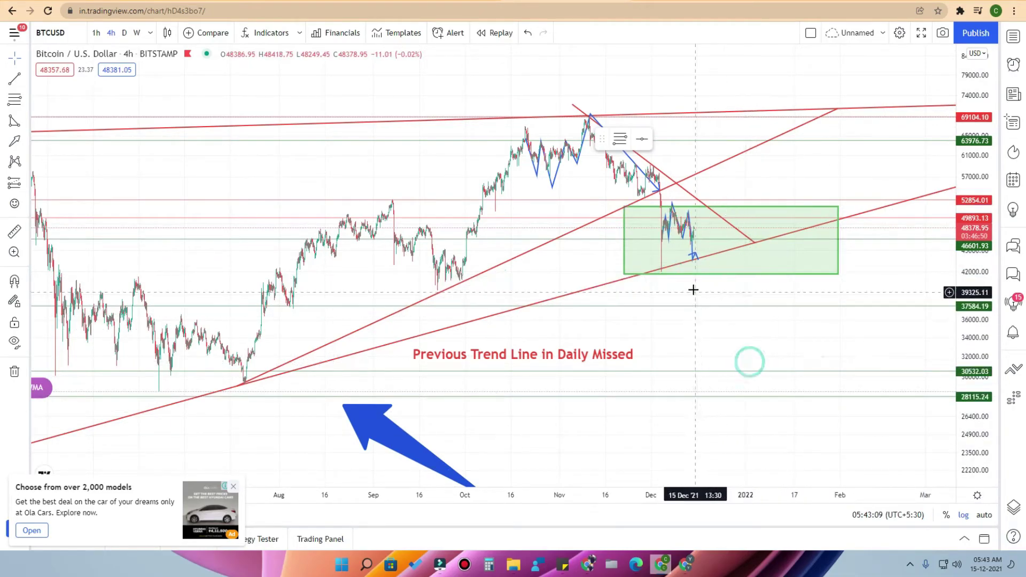
- Move the green rectangle to span about 43,512 to 33,380 starting on 25 December 2021, and undo the move
drag(687, 275, 789, 342)
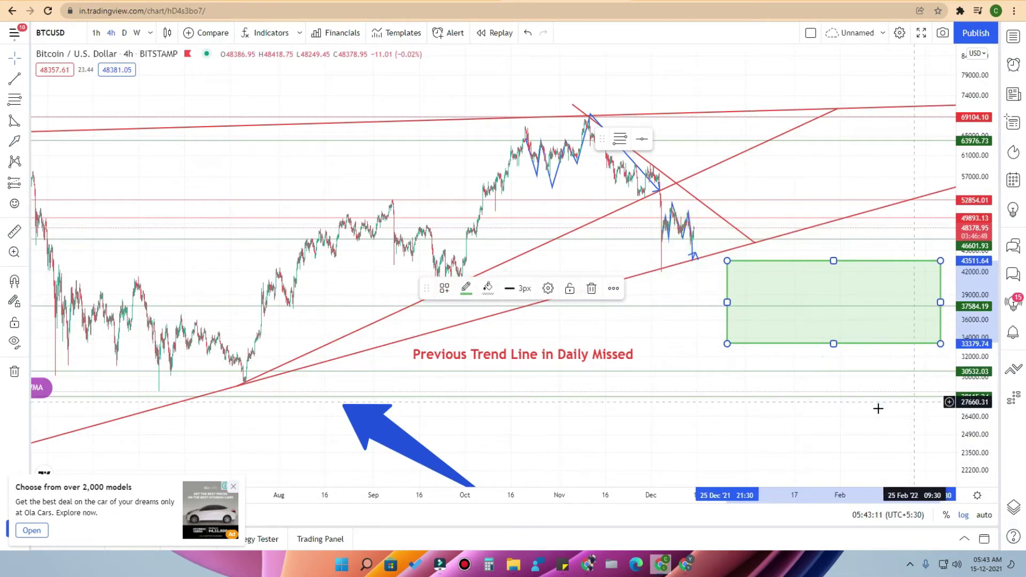
key(ctrl+z)
key(ctrl+z)
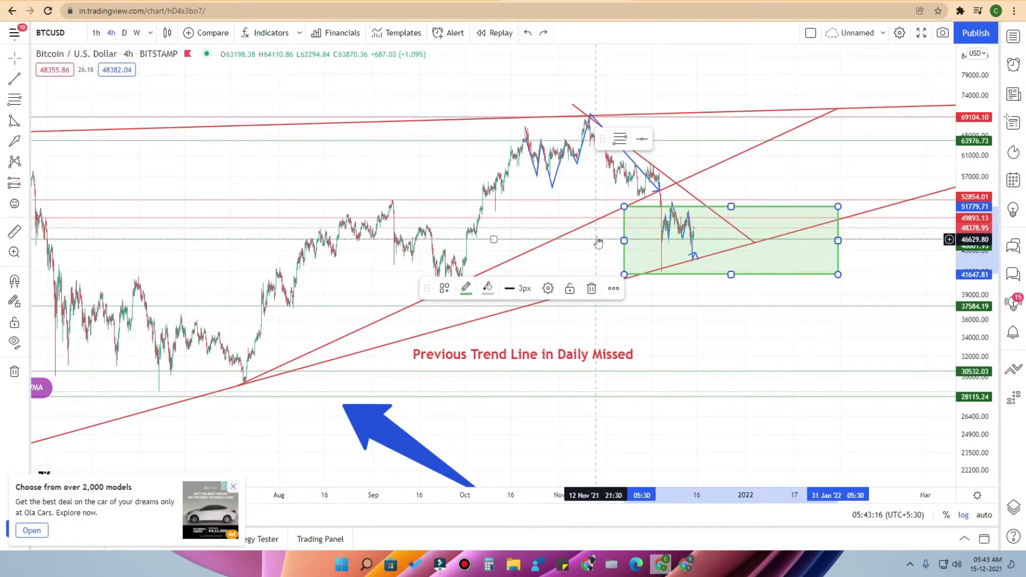
- Lock the green rectangle and try to move it by its lower edge
click(569, 289)
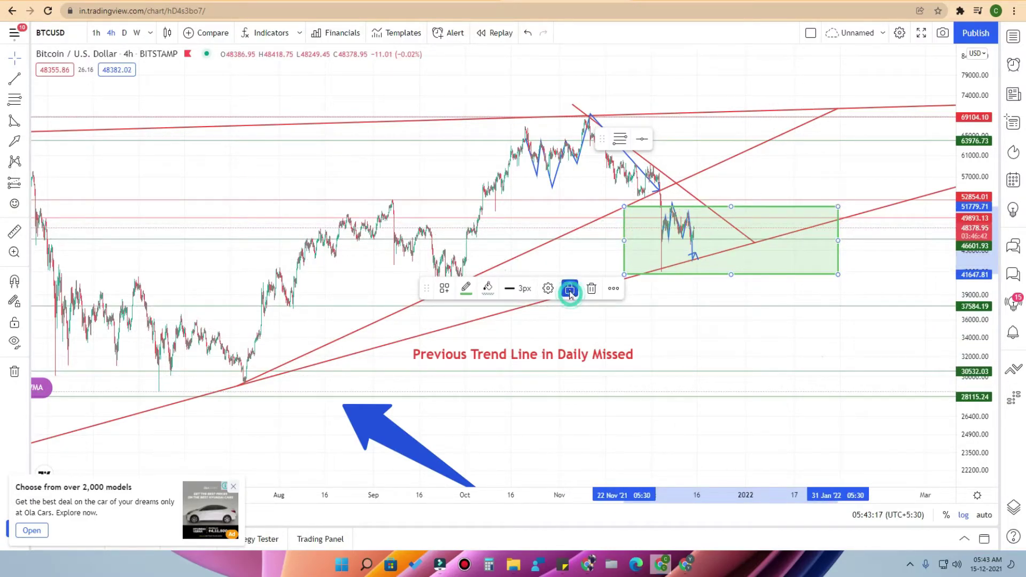
click(678, 341)
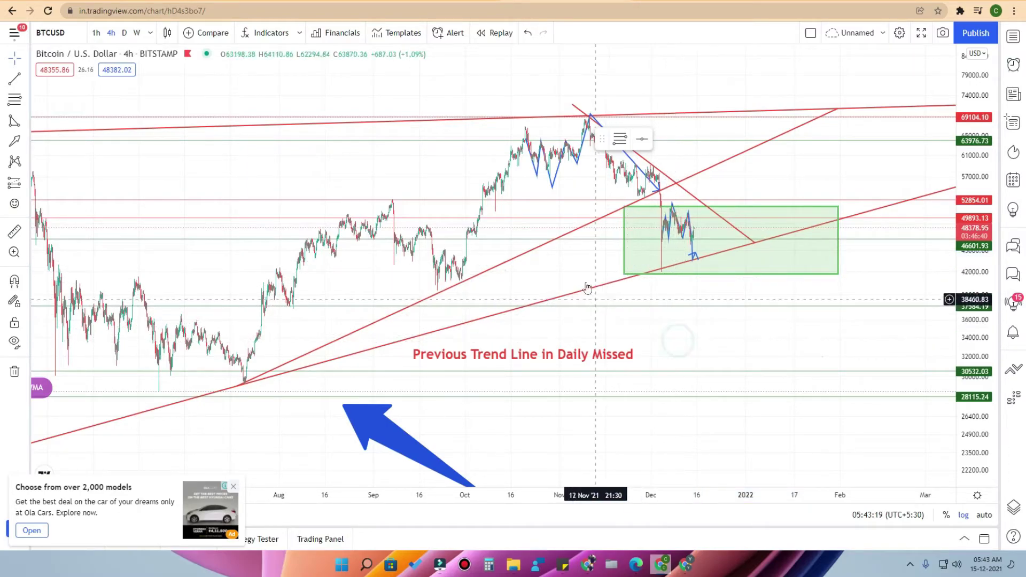
drag(673, 274, 666, 297)
- Review the green rectangle's visibility, style and text settings, toggle its text option, and apply the settings
scroll(636, 290, up, 5)
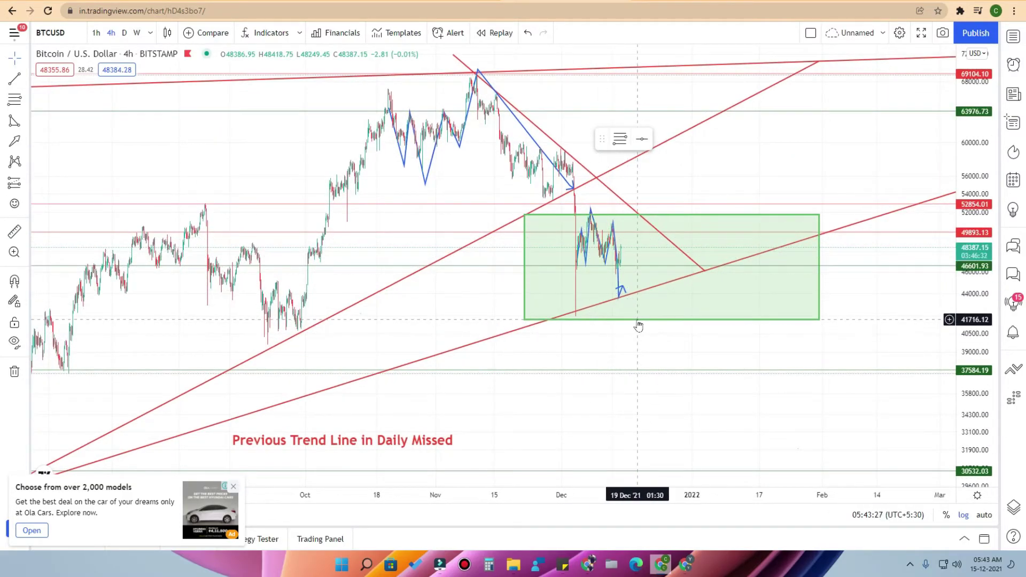
click(638, 321)
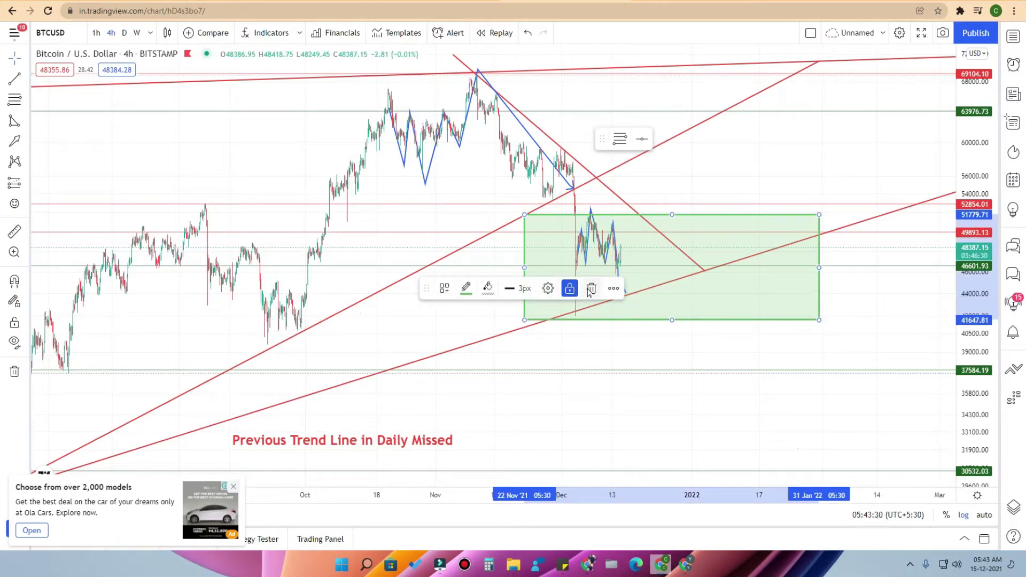
click(547, 289)
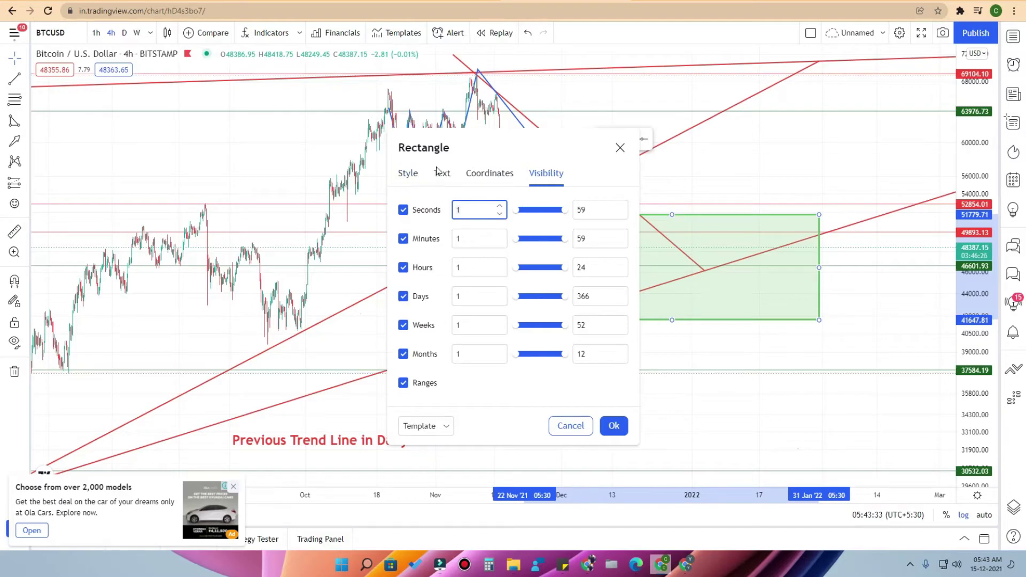
click(408, 173)
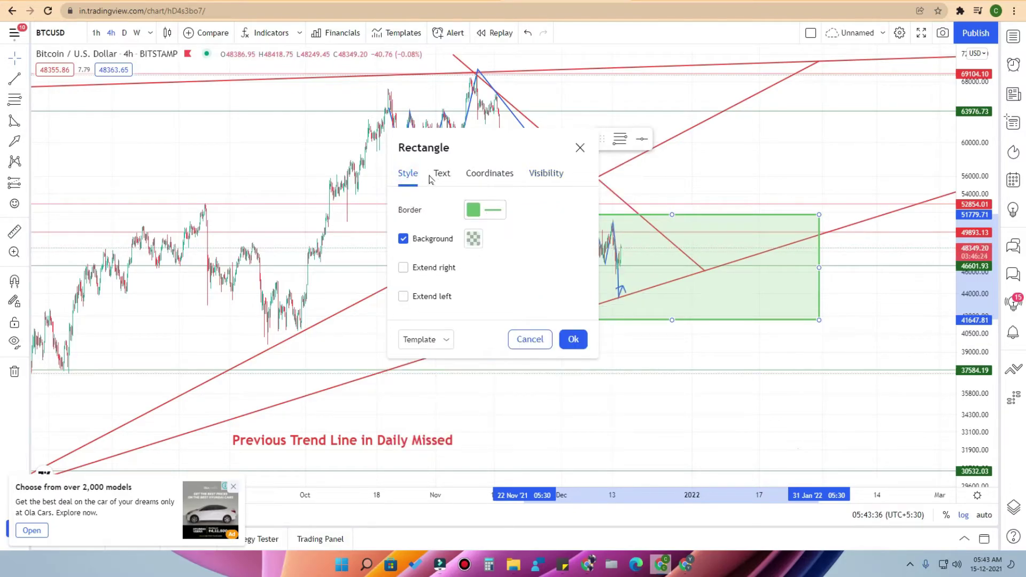
click(432, 174)
click(402, 209)
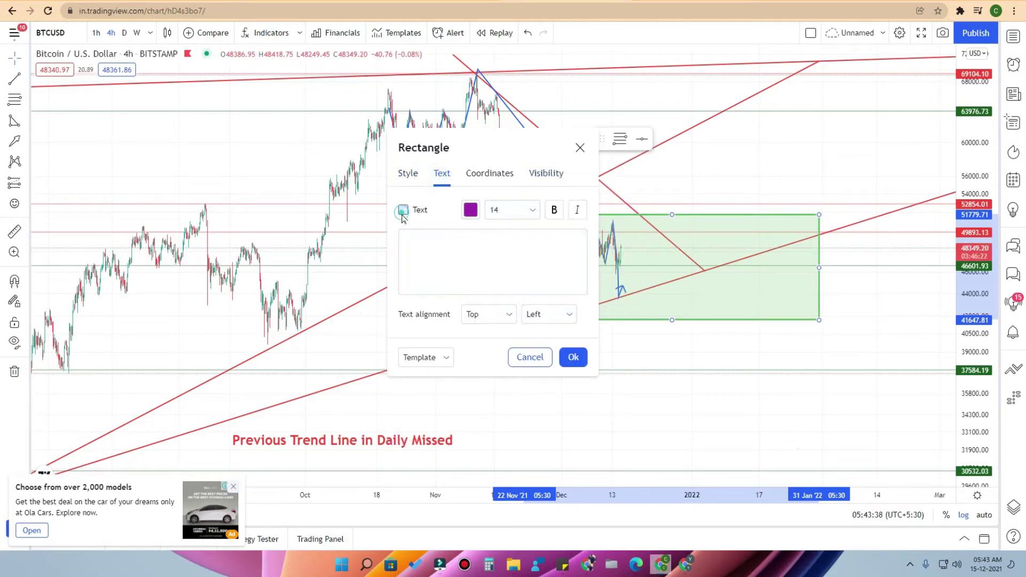
click(577, 354)
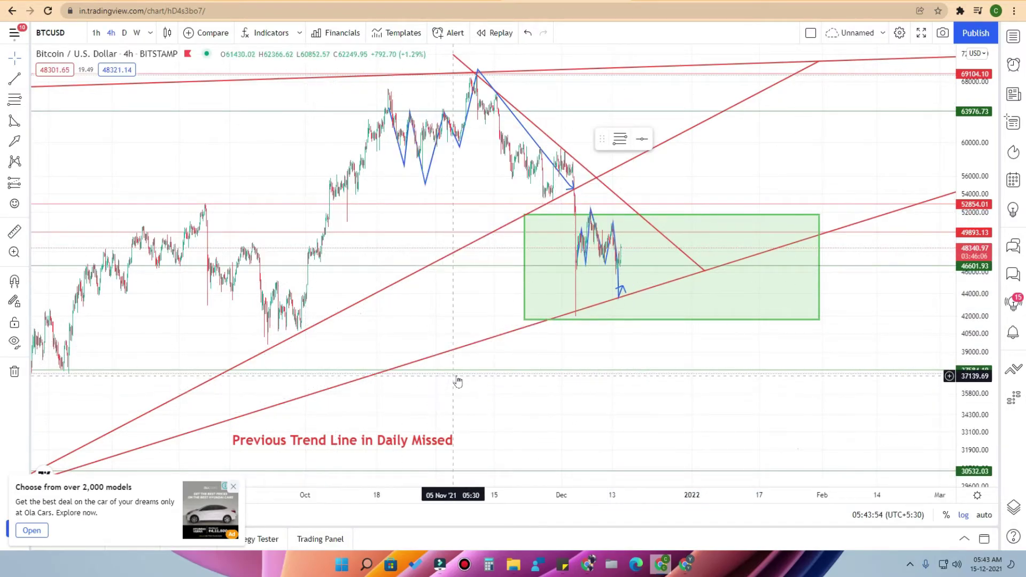
- Look at the alert settings and condition list for the horizontal line at 37,584.19, and cancel the alert
click(544, 373)
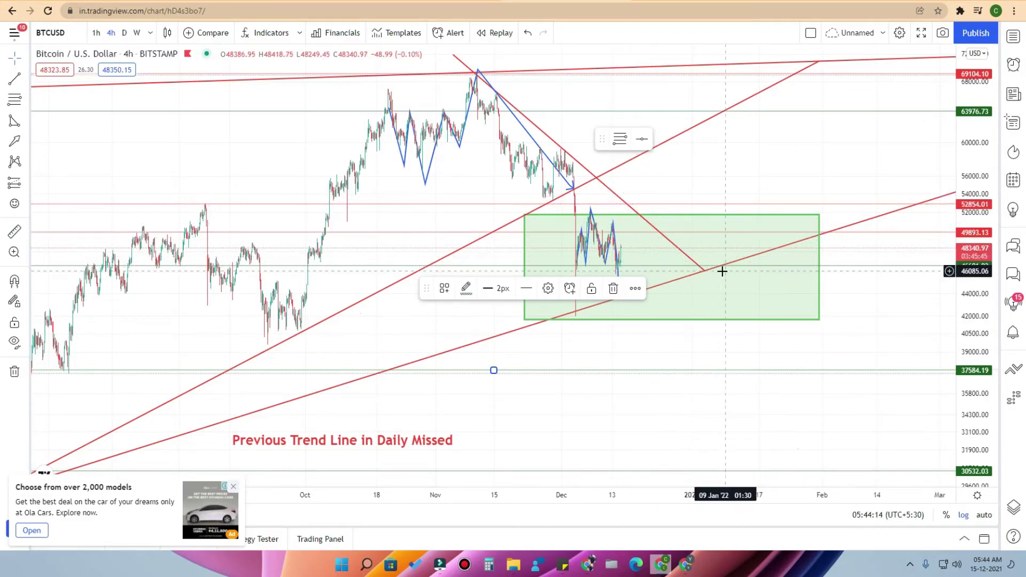
click(568, 290)
key(alt+a)
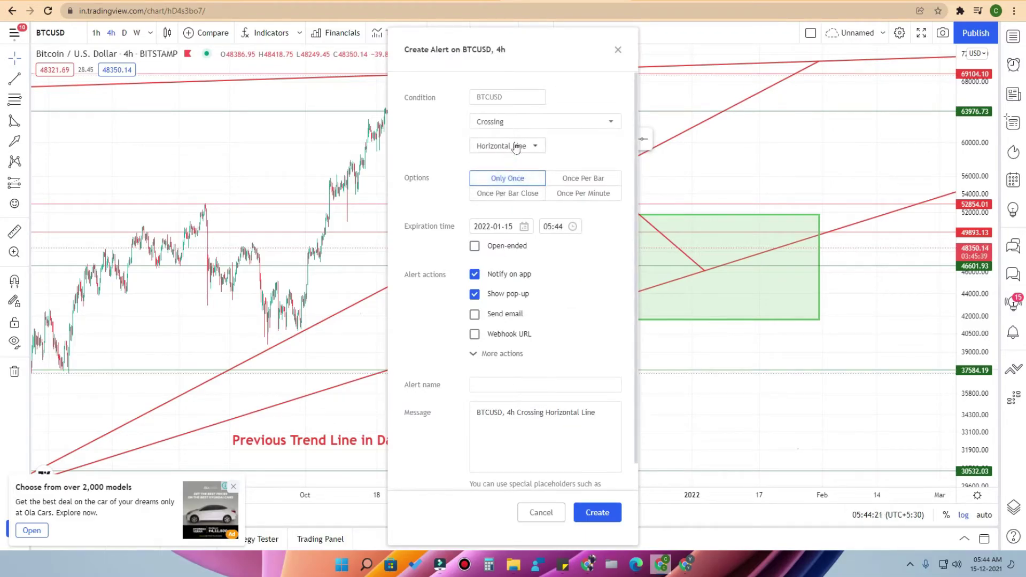
click(510, 122)
click(510, 121)
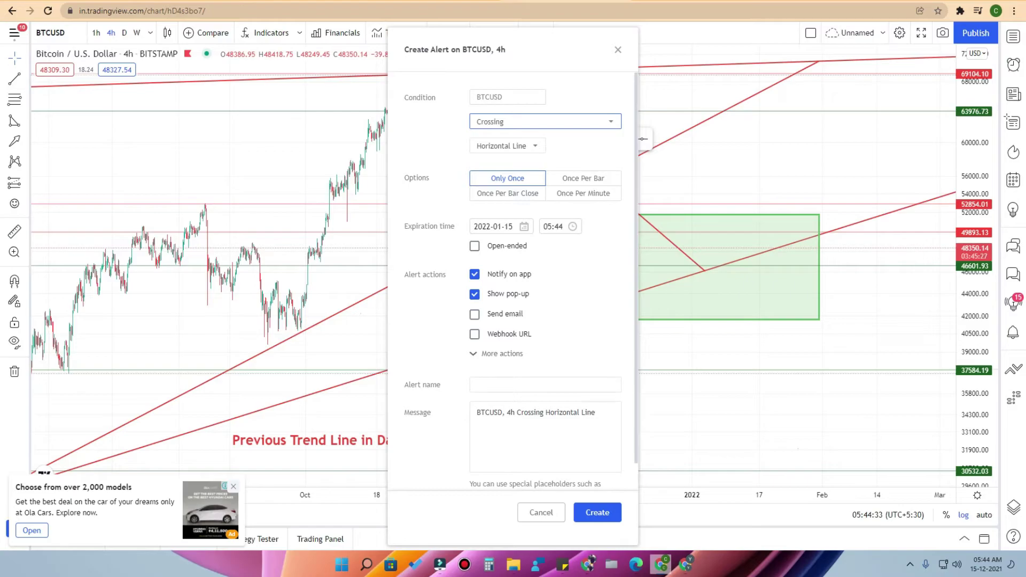
click(541, 512)
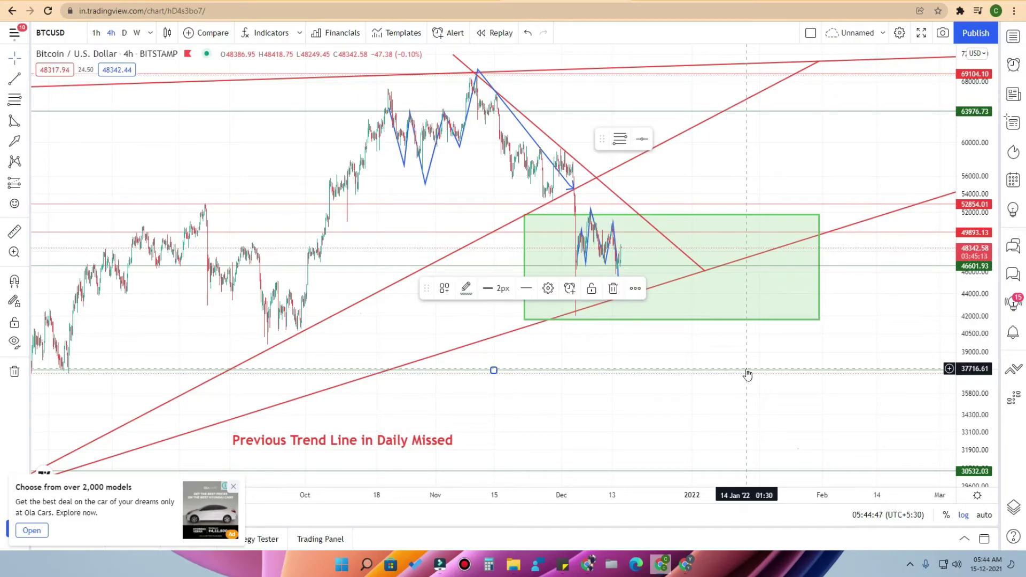
scroll(650, 255, up, 5)
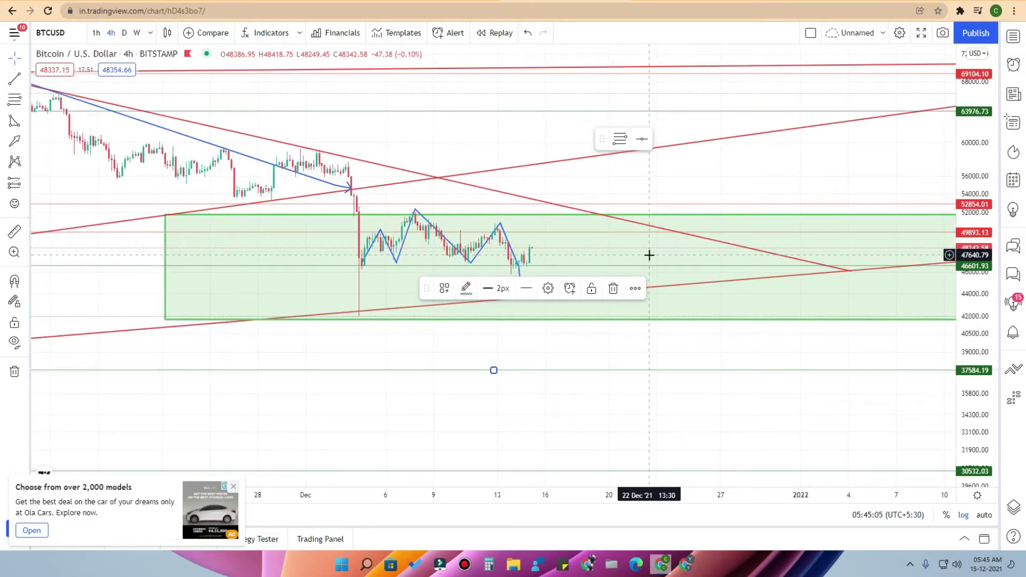
scroll(777, 286, down, 3)
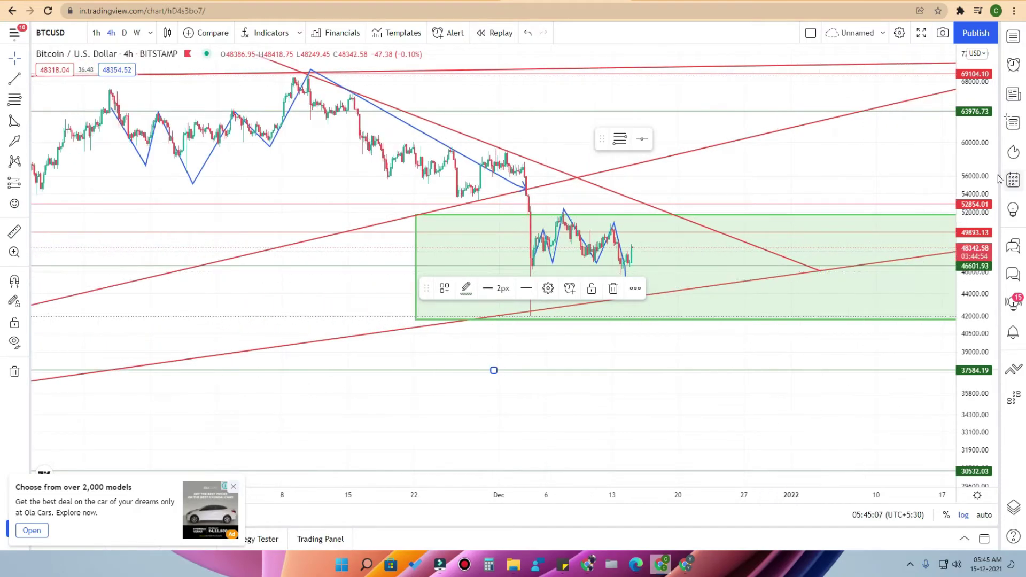
scroll(974, 213, down, 3)
drag(877, 322, 819, 329)
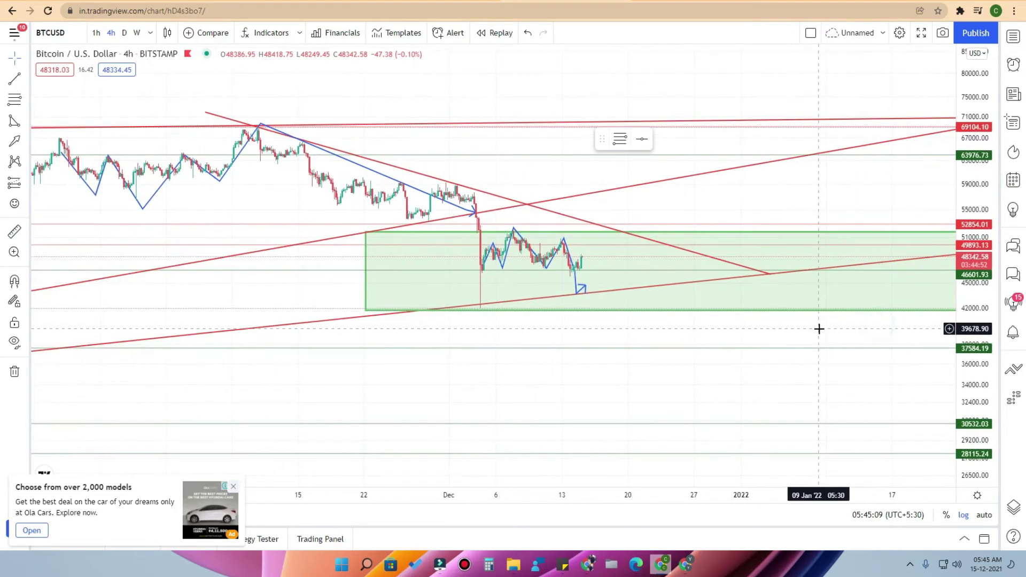
scroll(818, 328, down, 2)
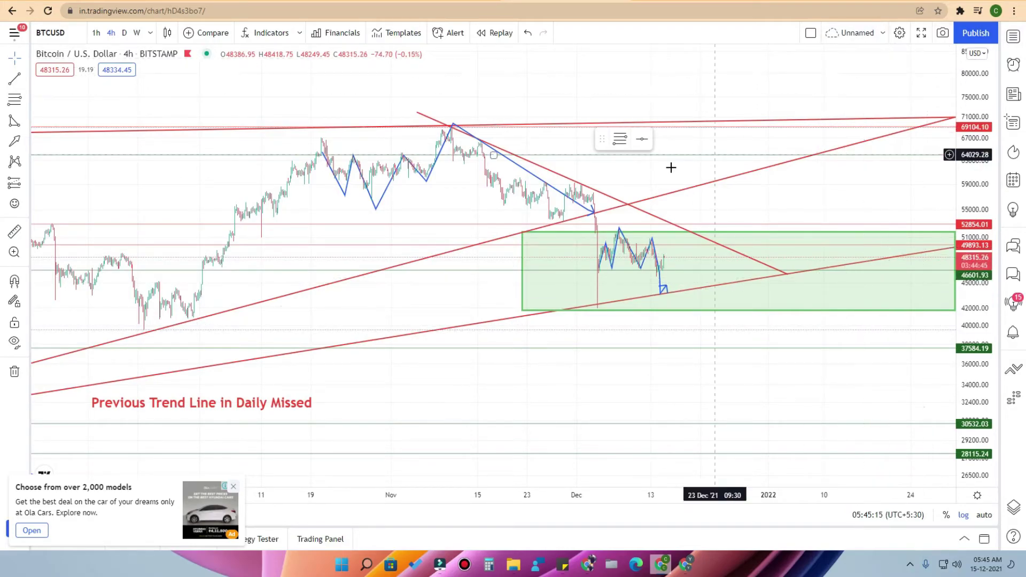
- Look at the Red list watchlist and the BTCUSD details, and hide the watchlist
click(1013, 38)
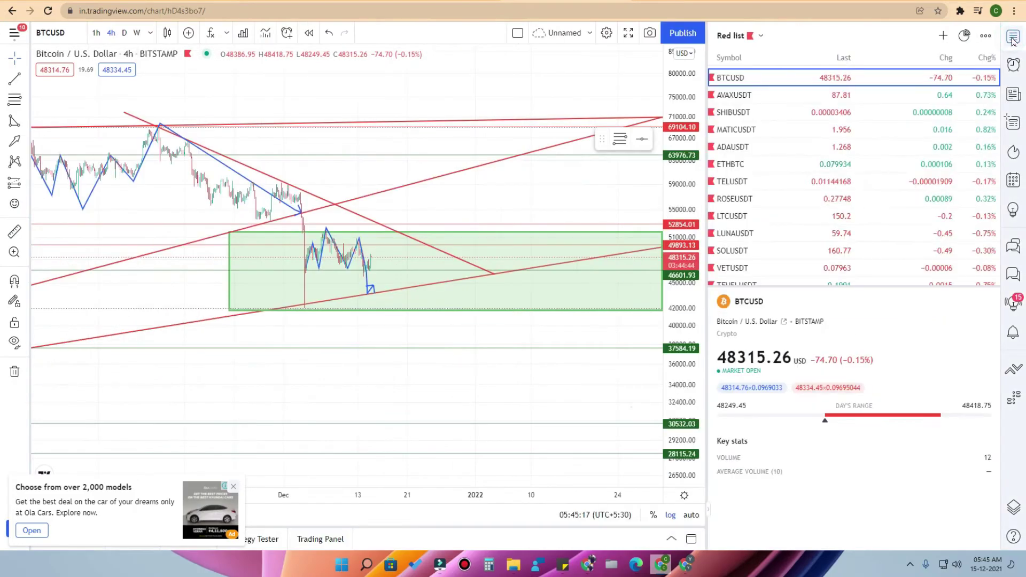
click(1012, 37)
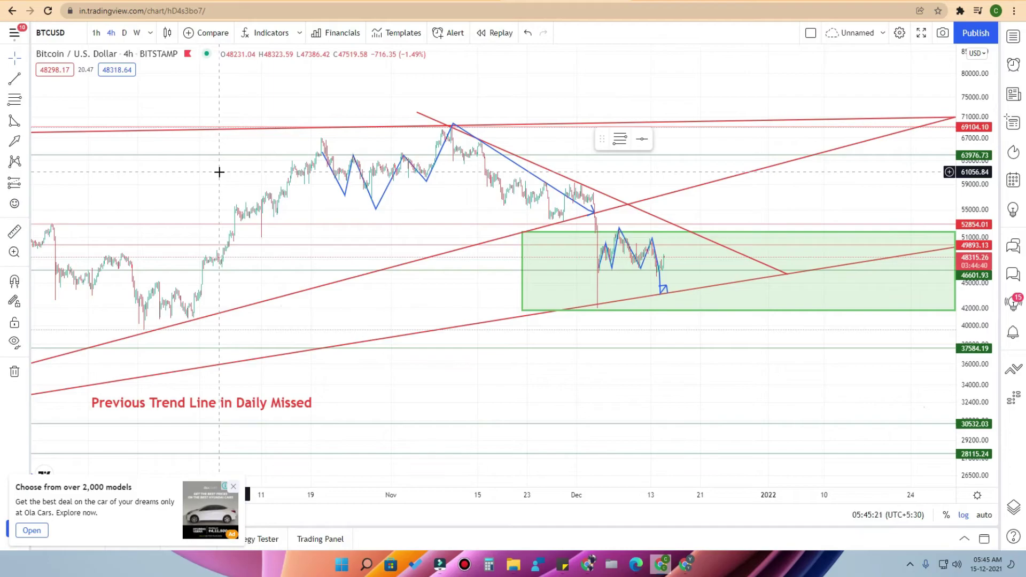
- Dismiss the advertisement over the chart and show the monthly prices on the subscription plans page
click(233, 488)
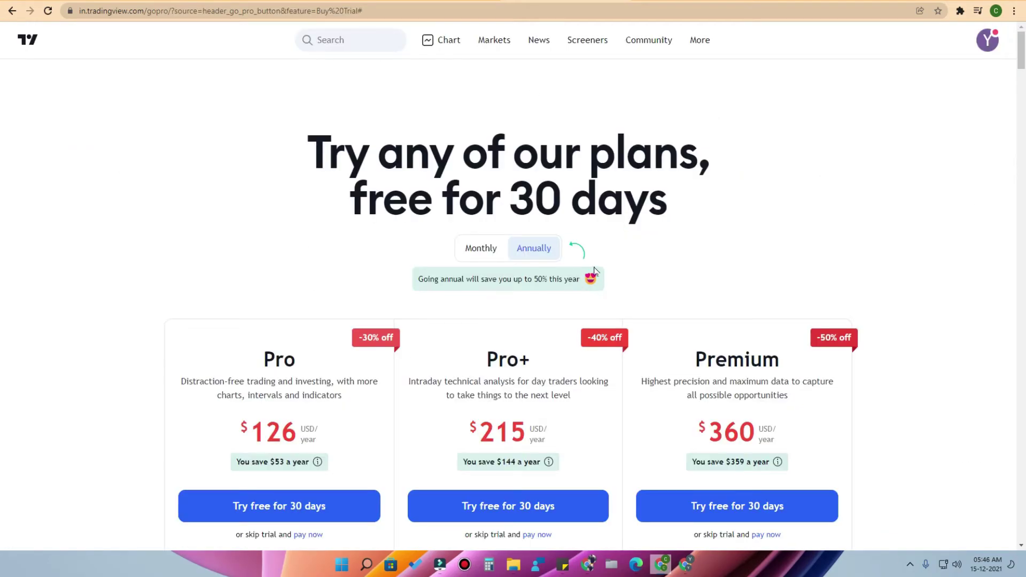
click(480, 248)
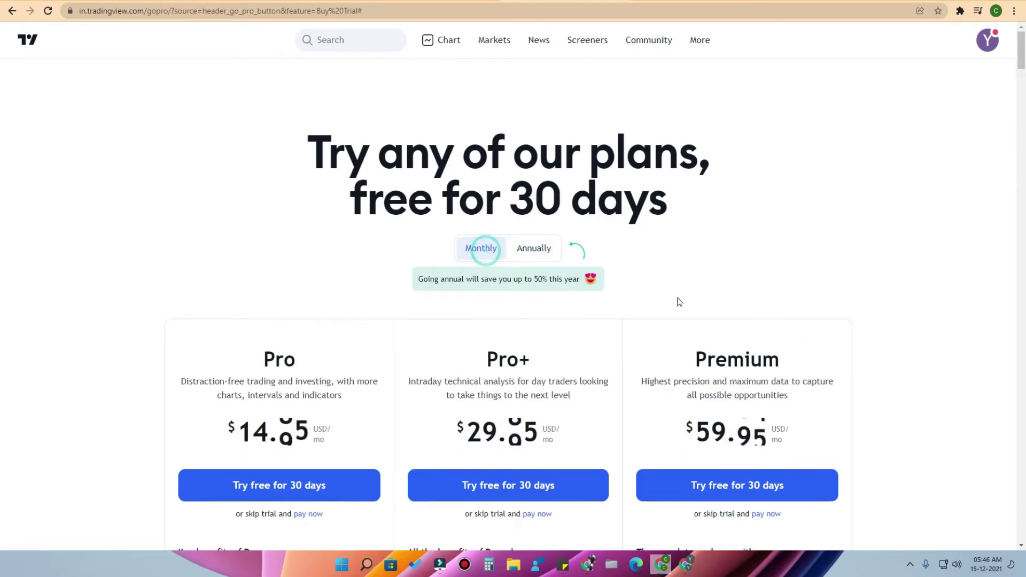
- Look through the benefits of the Pro, Pro+ and Premium plans on the subscription page
scroll(668, 320, down, 5)
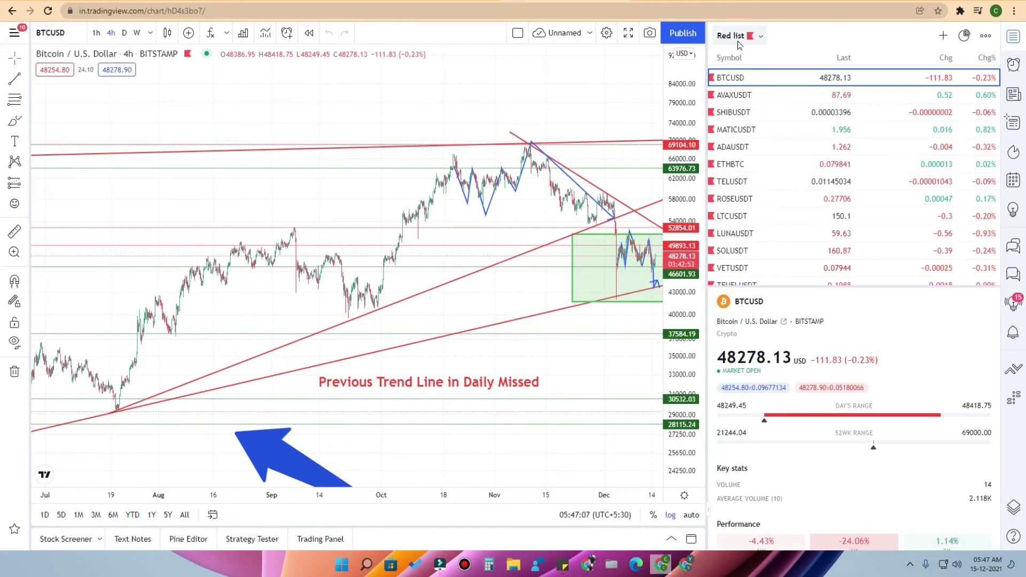
- Look at the available watchlists beside the BTCUSD chart, and hide the watchlist
click(735, 35)
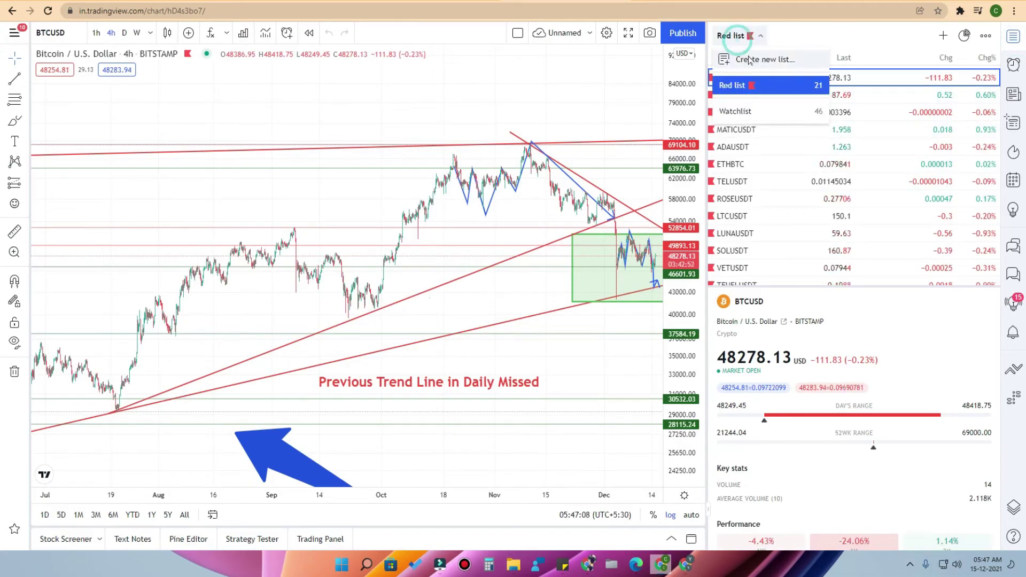
click(1013, 36)
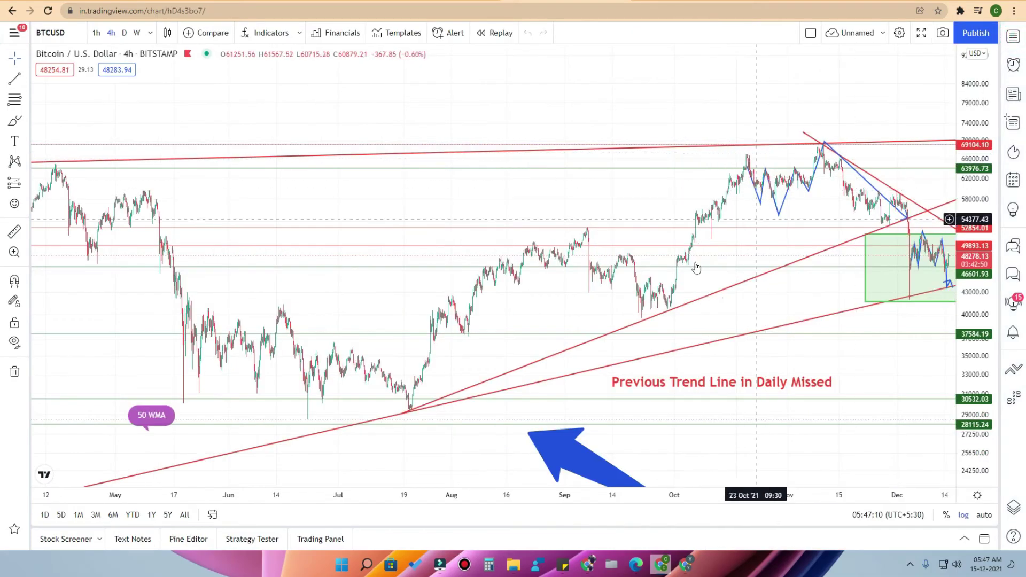
scroll(650, 289, up, 2)
scroll(651, 289, down, 3)
drag(577, 222, 467, 164)
scroll(724, 272, down, 2)
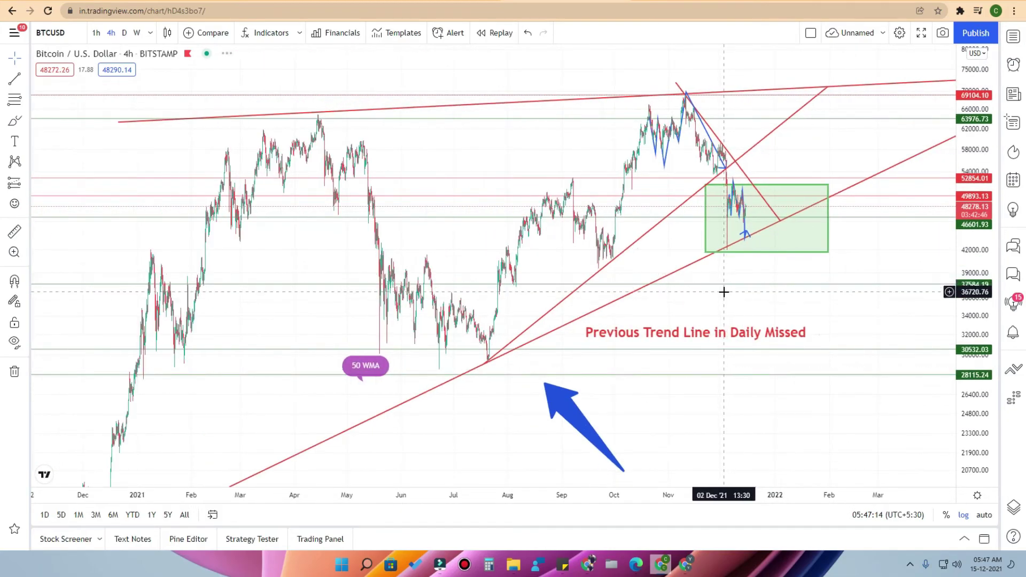
scroll(656, 341, down, 1)
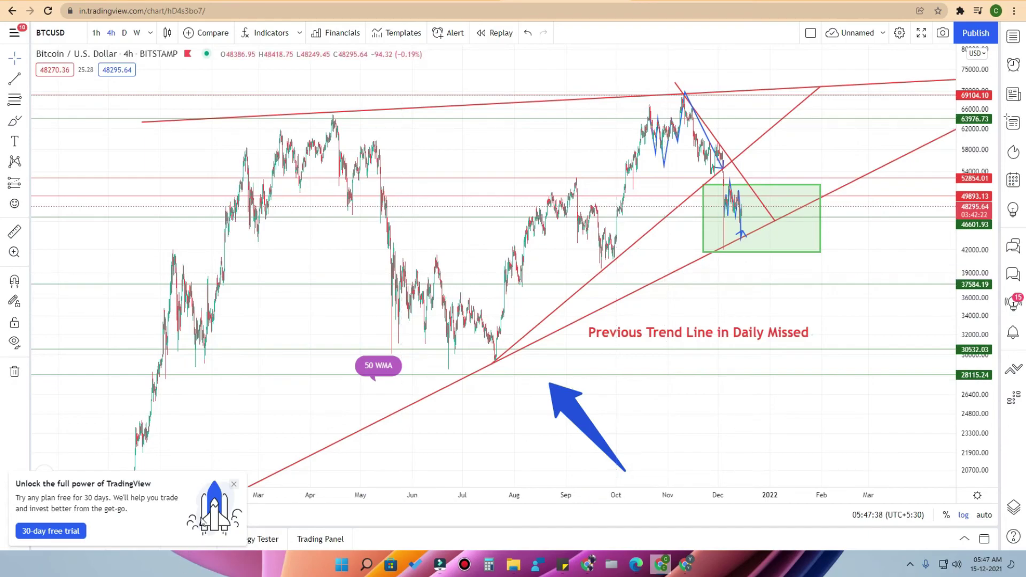
- Dismiss the 30-day free trial advertisement and look over the BTCUSD price action around the green rectangle
click(234, 484)
scroll(744, 317, up, 5)
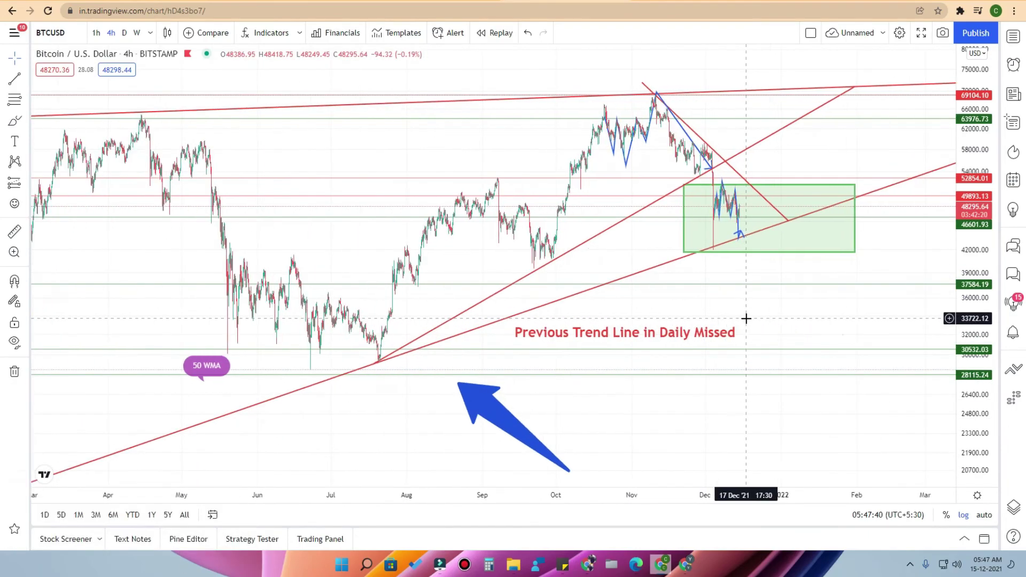
drag(768, 307, 664, 208)
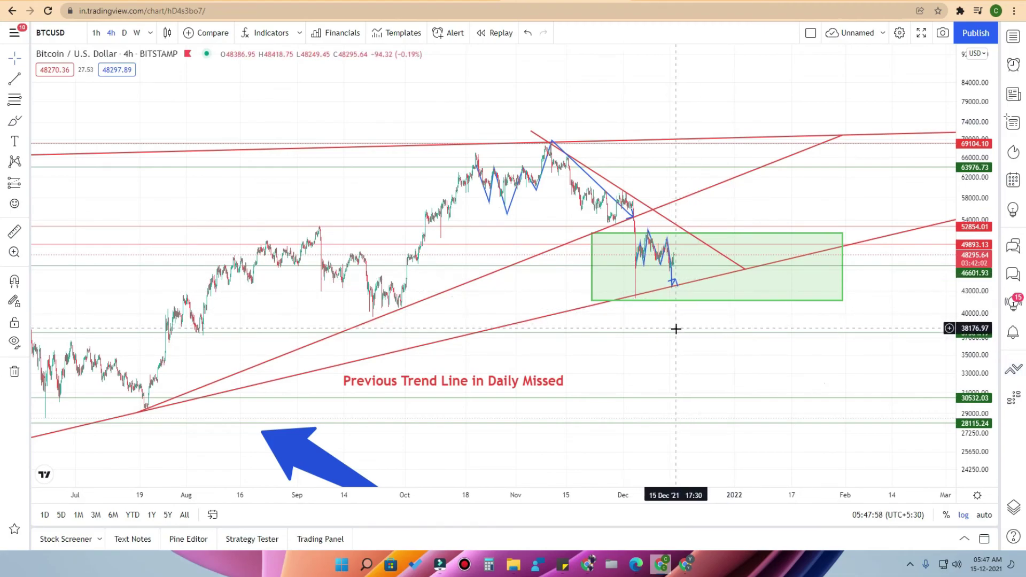
scroll(682, 329, down, 1)
scroll(683, 330, down, 3)
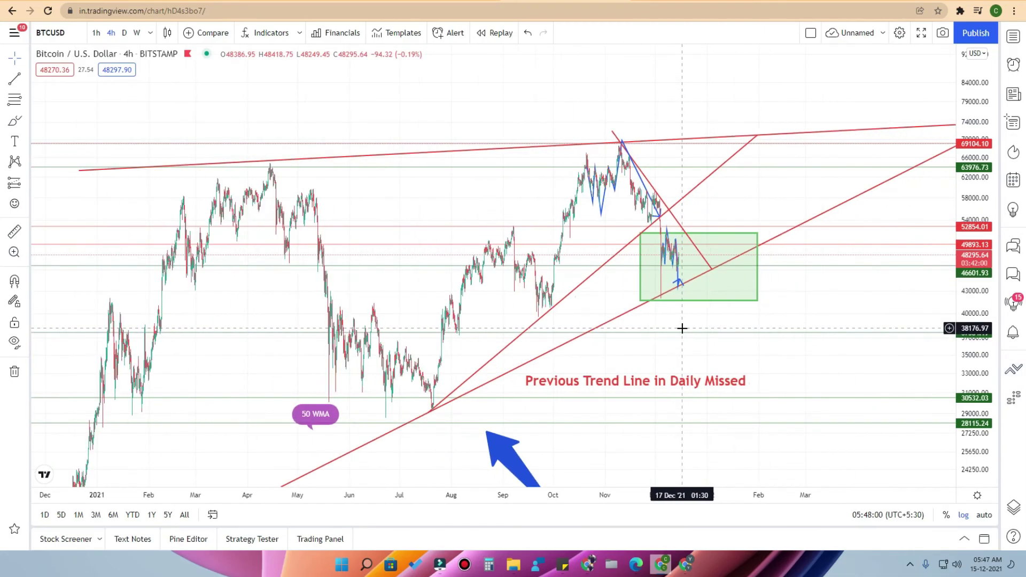
drag(782, 364, 865, 277)
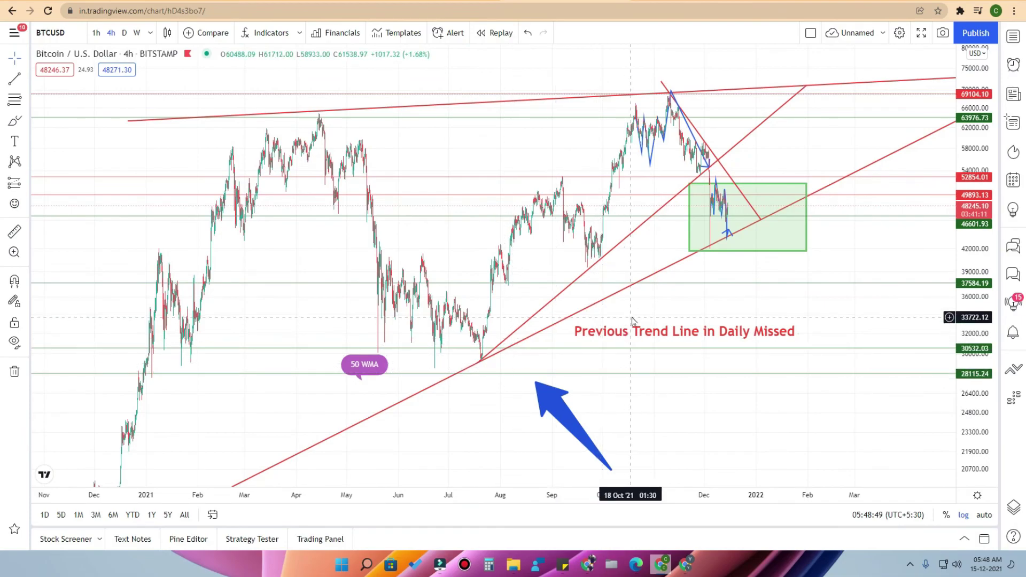
- Switch to the browser window showing the YouTube channel page
key(alt+Tab)
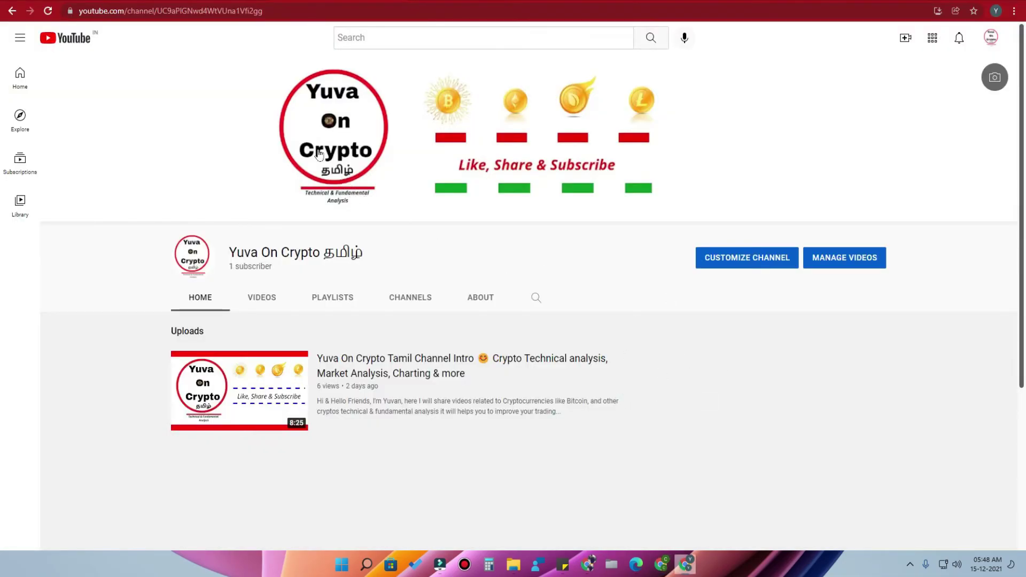